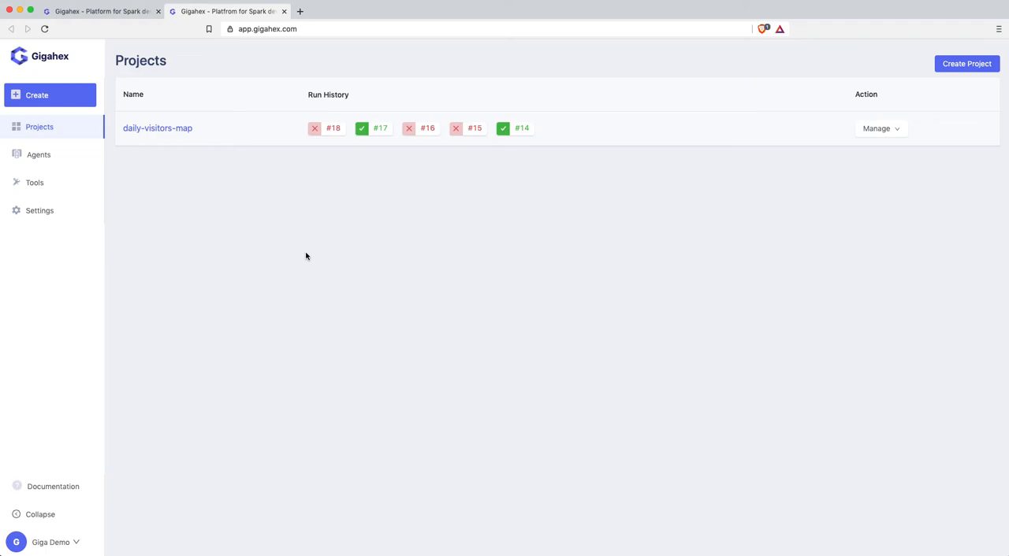
# - Review the deployments, run history and configured alerts of the daily-visitors-map project
pyautogui.click(158, 130)
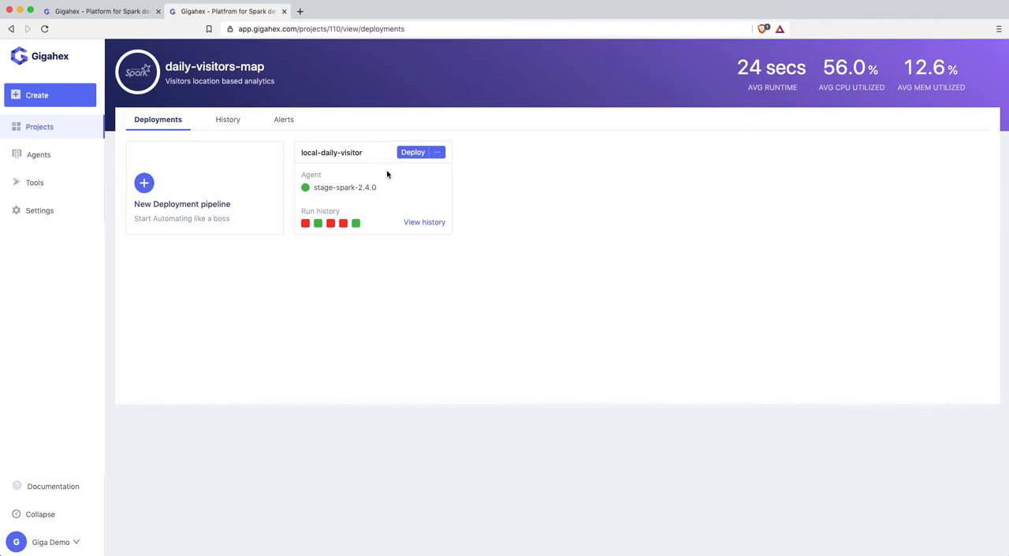
pyautogui.click(231, 121)
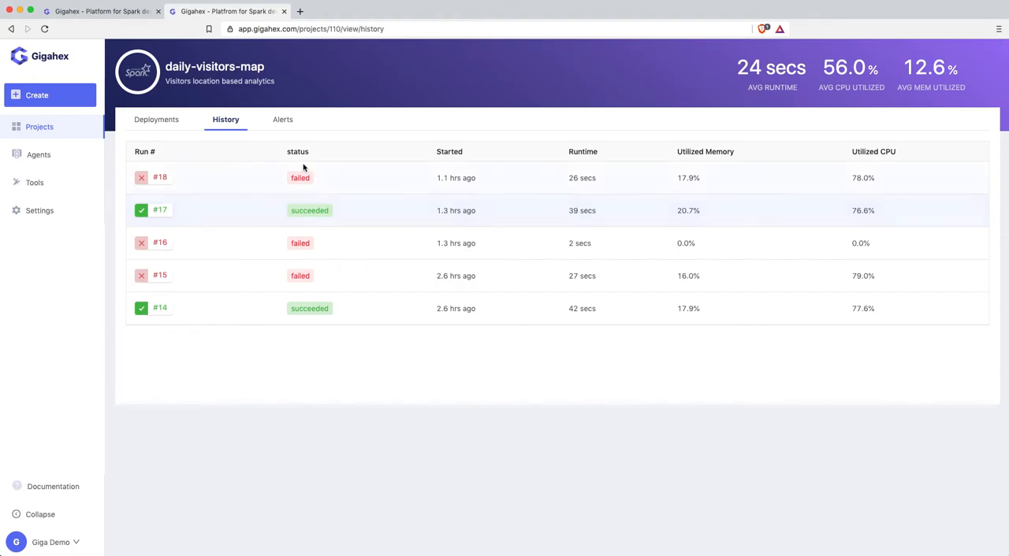
pyautogui.click(281, 122)
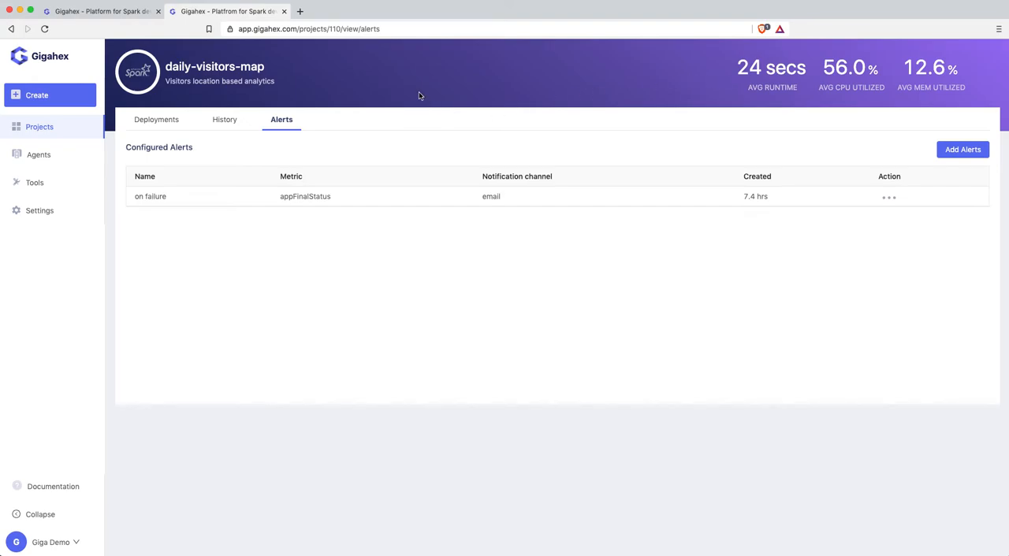
# - Start a new project using the Blank Spark Project method and proceed to its configuration
pyautogui.click(80, 101)
pyautogui.click(431, 228)
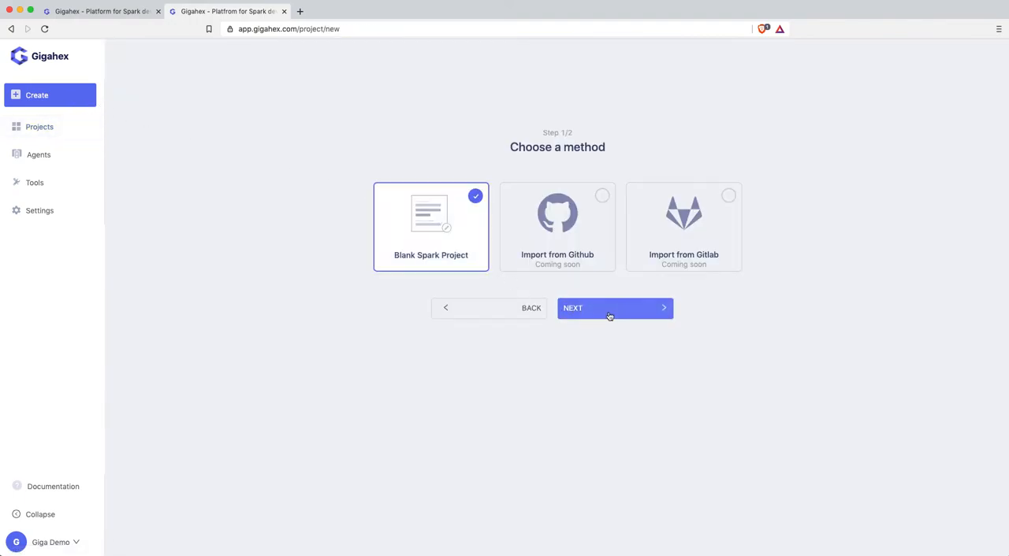
pyautogui.click(611, 315)
# - Name the project marketing-clickstream, describe it as "Clickstream analytics for marketing campaigns", and create it
pyautogui.click(681, 226)
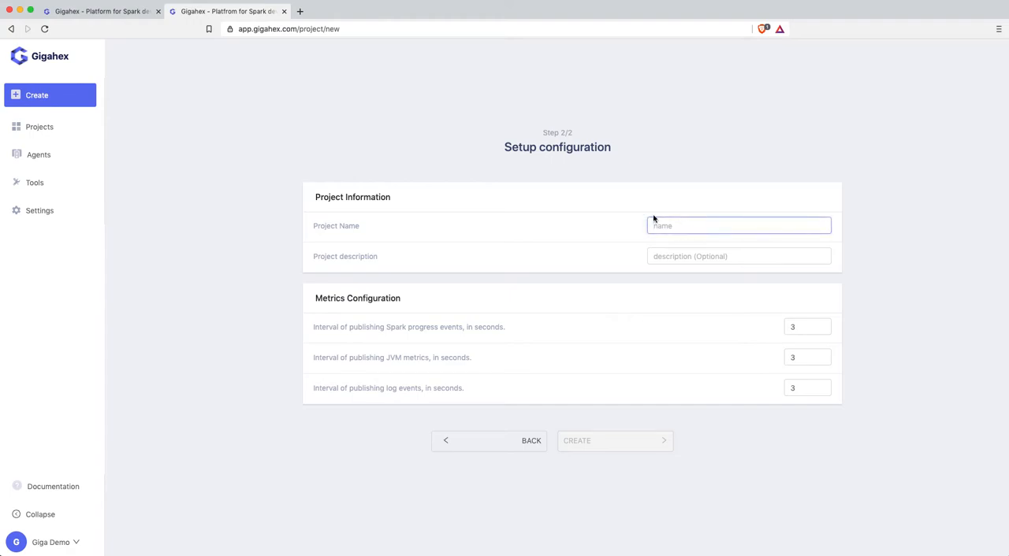
pyautogui.press('super+Tab')
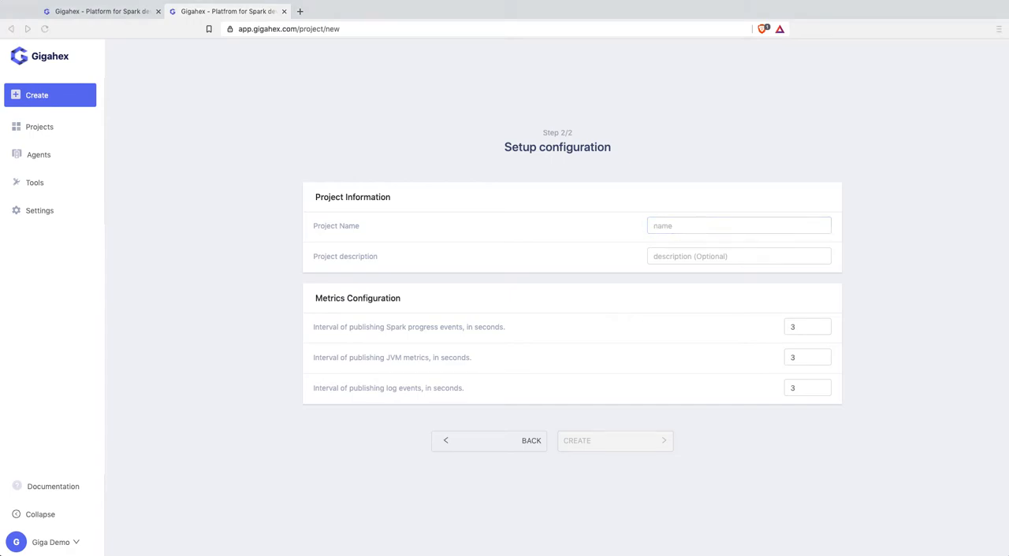
pyautogui.click(716, 225)
pyautogui.write('marketing-clickstream')
pyautogui.press('super+Tab')
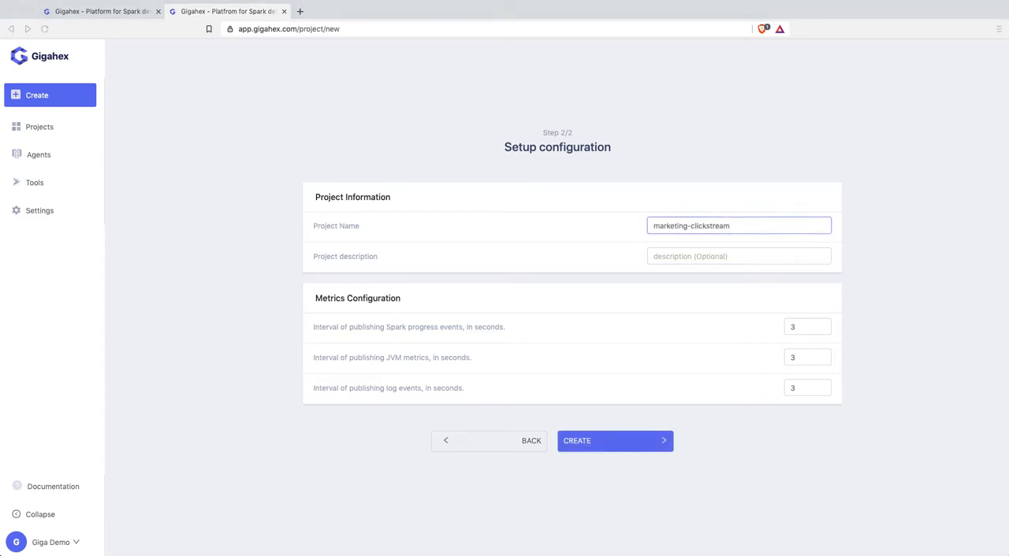
pyautogui.click(716, 257)
pyautogui.write('Clickstream analytics for marketing campaigns')
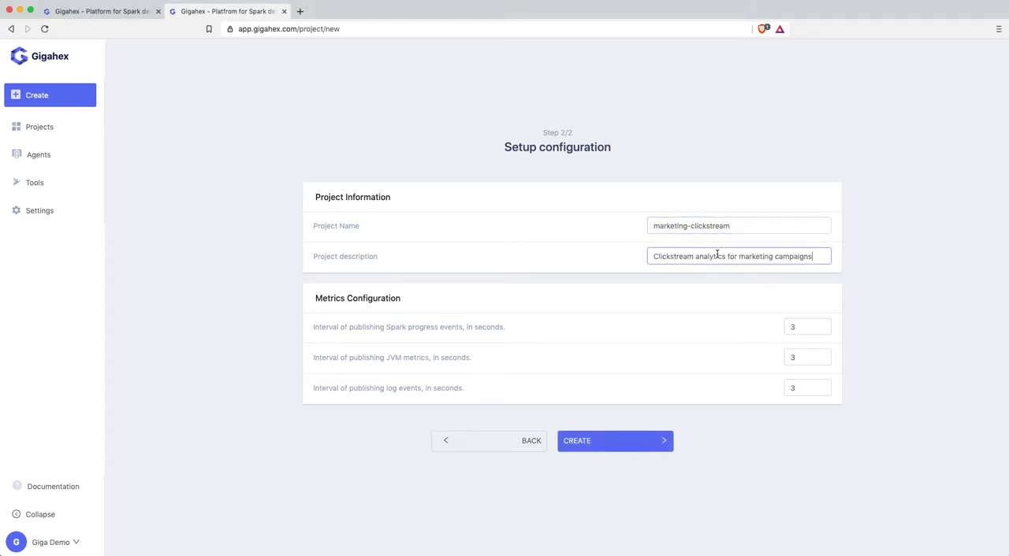
pyautogui.click(602, 443)
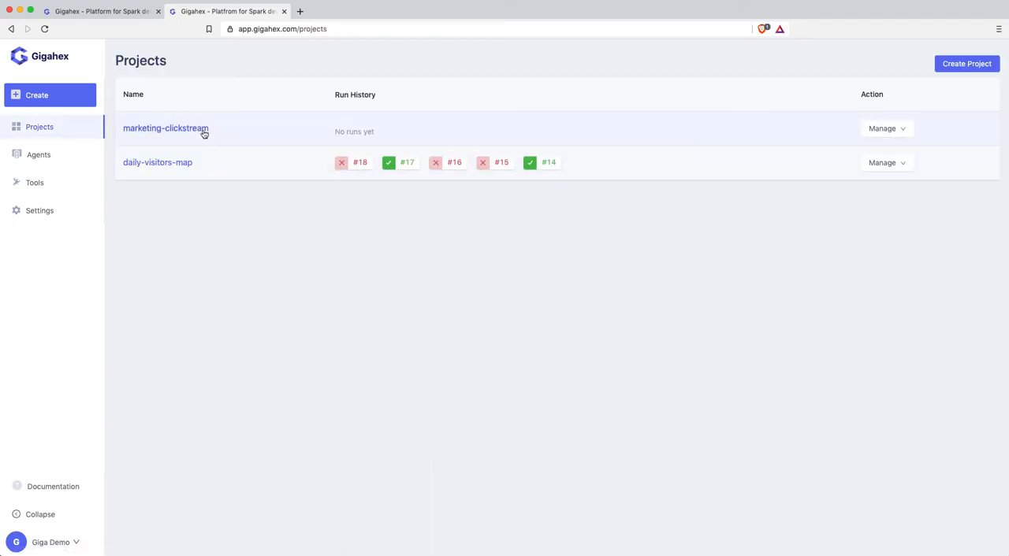
# - Start a new deployment pipeline in the marketing-clickstream project, named quick-launch and using the stage-spark-2.4.0 agent
pyautogui.click(203, 134)
pyautogui.click(194, 208)
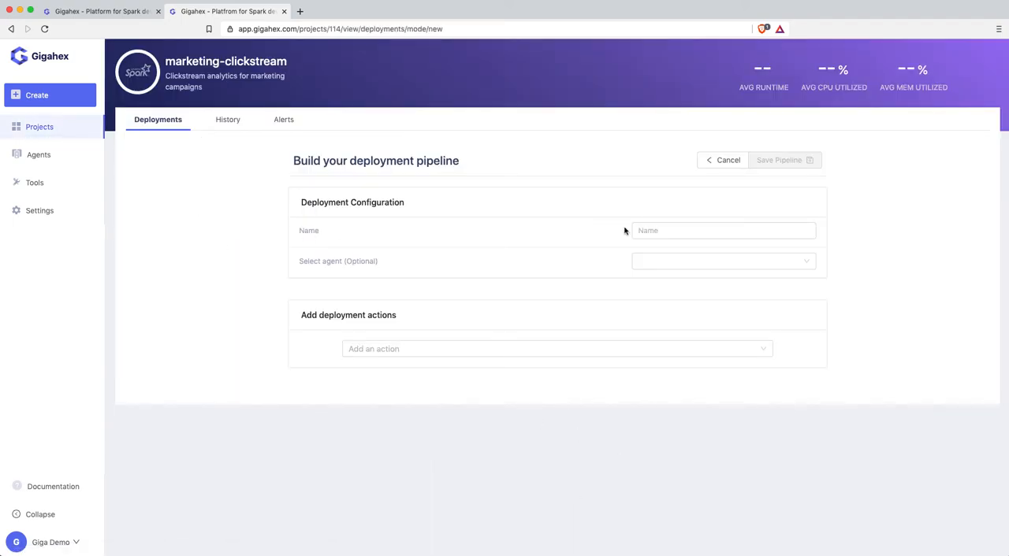
pyautogui.press('super+Tab')
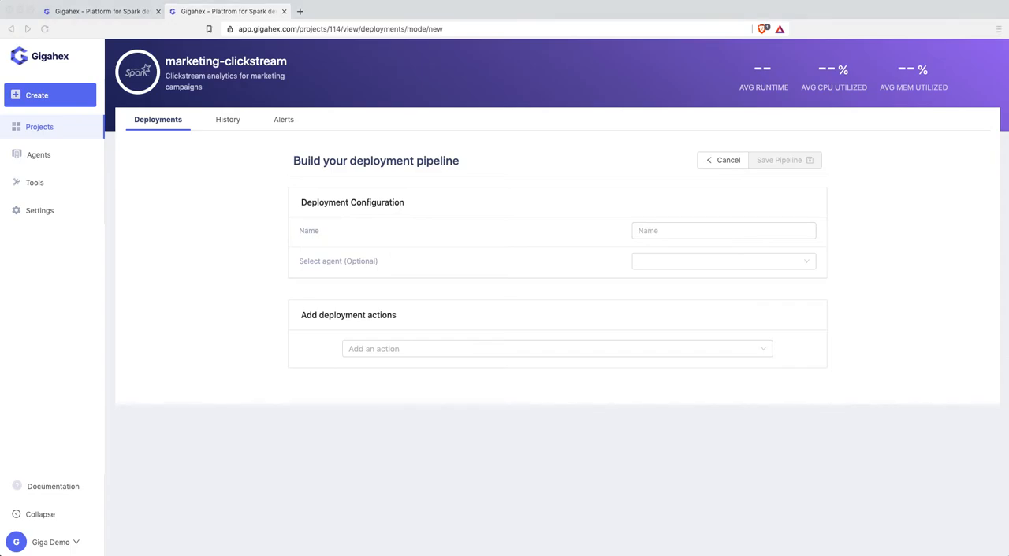
pyautogui.click(691, 229)
pyautogui.write('quick-launch')
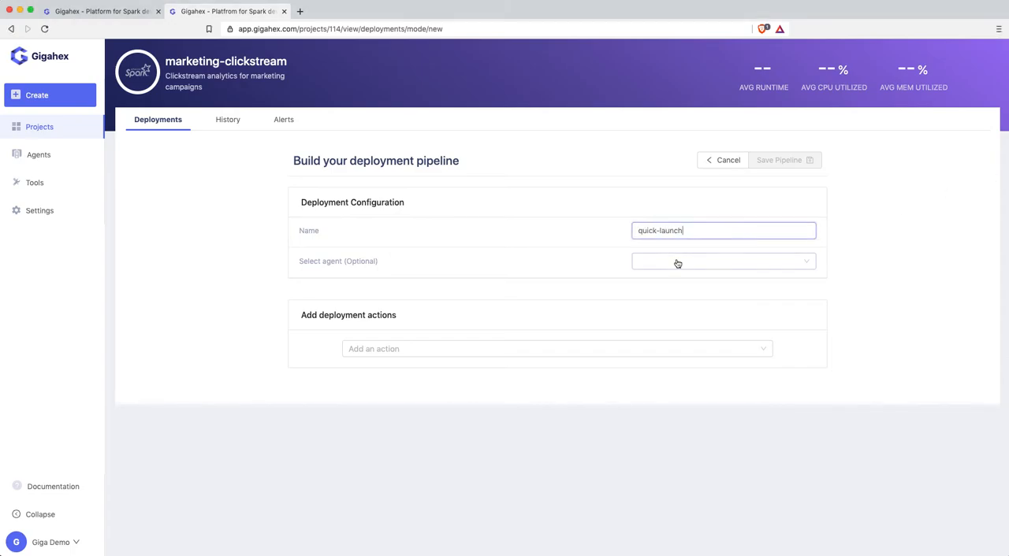
pyautogui.click(675, 261)
pyautogui.click(669, 333)
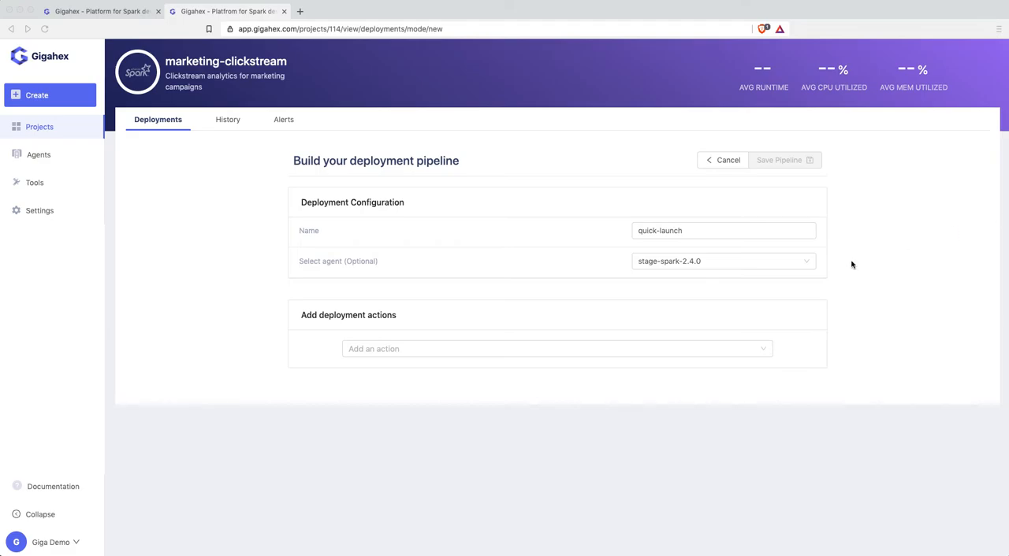
# - Add a Run commands action to the pipeline and title it "Pre-setup of directories"
pyautogui.click(569, 354)
pyautogui.click(544, 374)
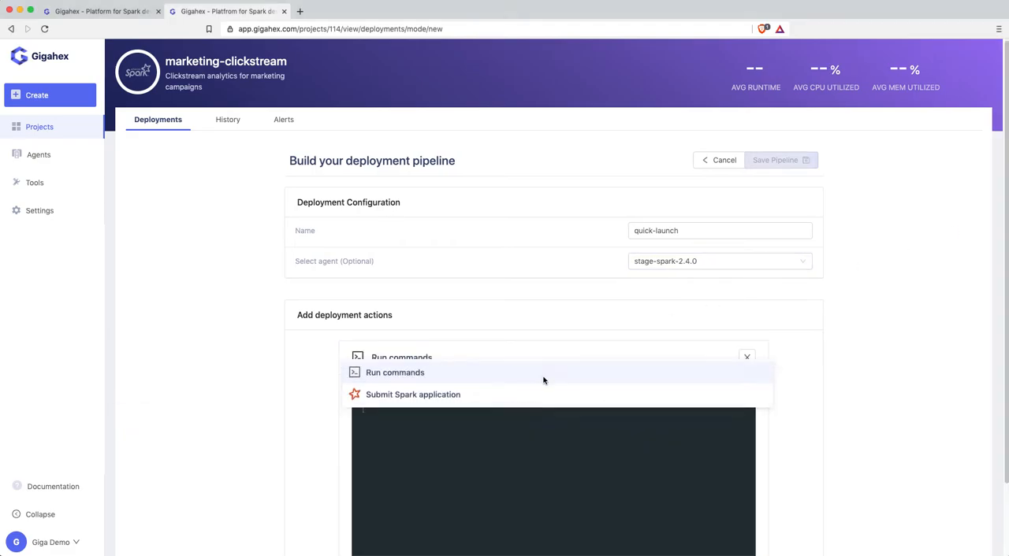
pyautogui.click(449, 358)
pyautogui.moveTo(448, 358); pyautogui.dragTo(372, 359)
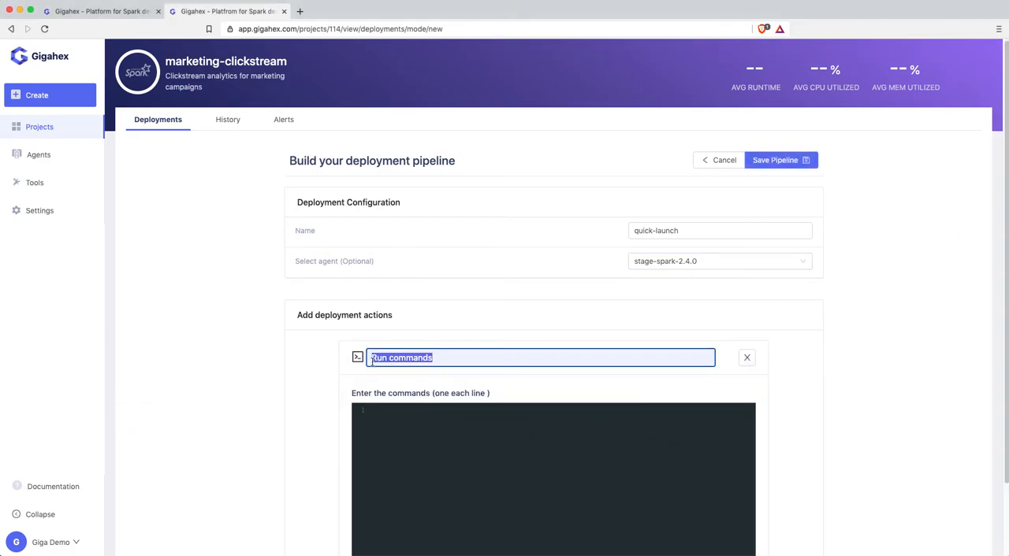
pyautogui.write('Pre-setup of directories')
pyautogui.press('Return')
# - Enter the command rm -rf /data/output in the Pre-setup of directories action
pyautogui.press('super+Tab')
pyautogui.click(732, 448)
pyautogui.write('rm -rf /data/output')
# - Add a Submit Spark application action with application name marketing-clickstream and class name com.gigahex.sample.DFtoDag
pyautogui.scroll(-2, 725, 448)
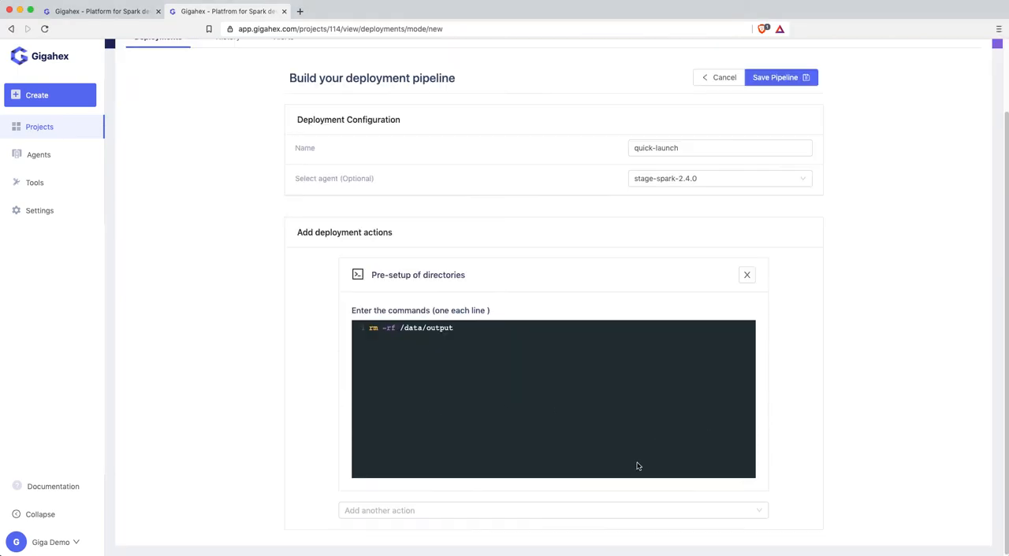
pyautogui.click(517, 510)
pyautogui.click(416, 483)
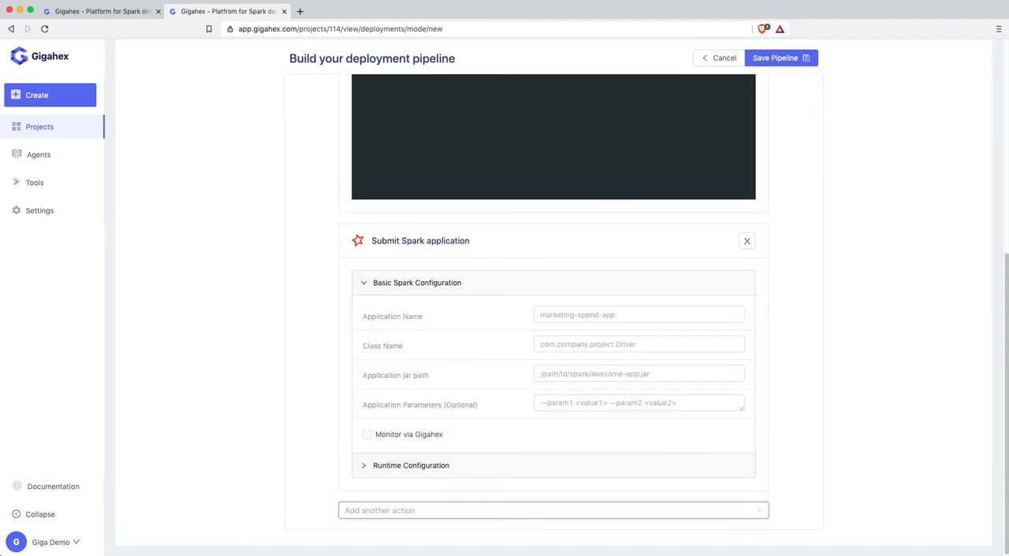
pyautogui.press('super+Tab')
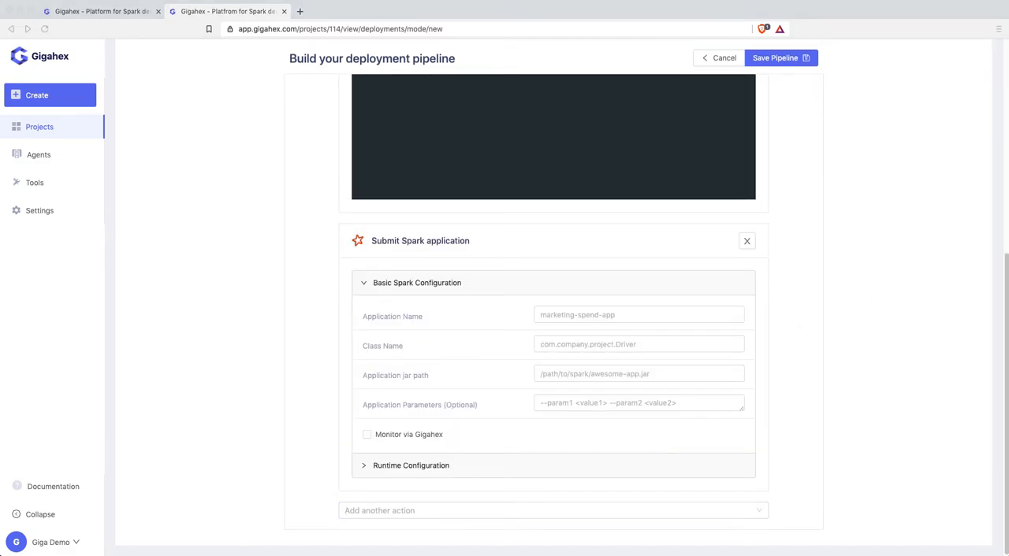
pyautogui.click(607, 318)
pyautogui.click(608, 318)
pyautogui.write('marketing-clickstream')
pyautogui.press('super+Tab')
pyautogui.click(635, 347)
pyautogui.click(635, 346)
pyautogui.write('com.gigahex.sample.DFtoDag')
pyautogui.press('Tab')
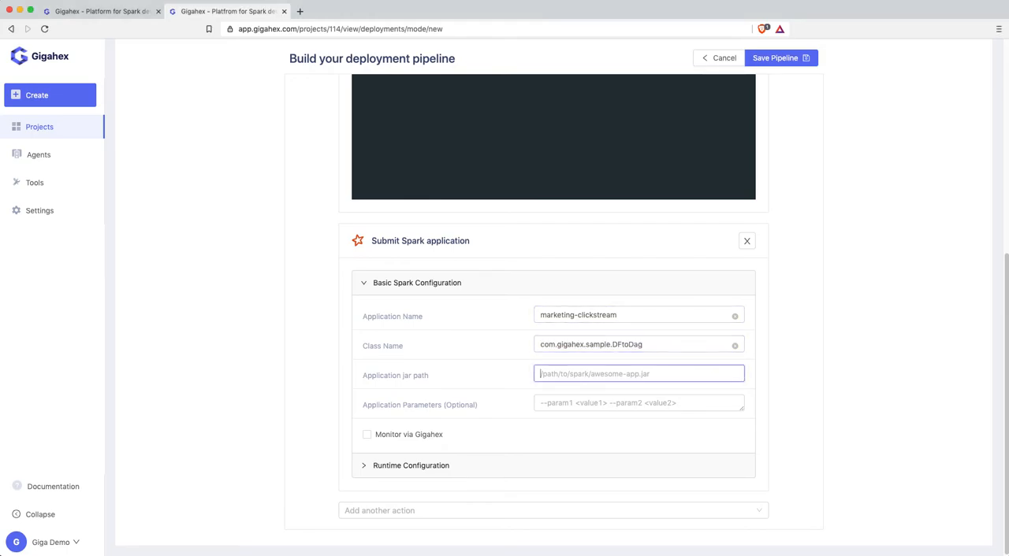
# - Set the jar path to /opt/spark-sample.jar and parameters to --input /data/people.csv,/data/cities.csv --output /data/output, and enable monitoring via Gigahex
pyautogui.press('super+Tab')
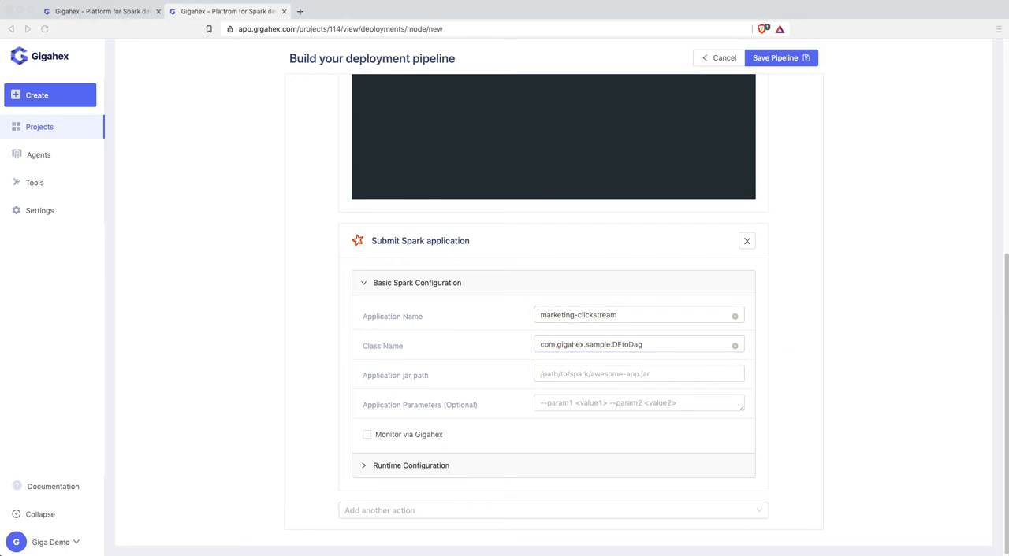
pyautogui.click(637, 376)
pyautogui.write('/opt/spark-sample.jar')
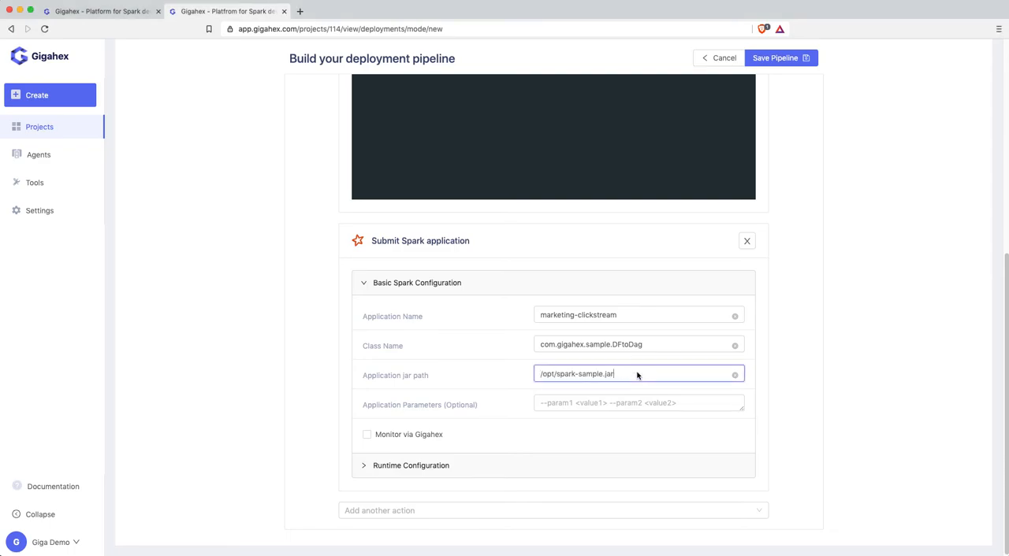
pyautogui.press('super+Tab')
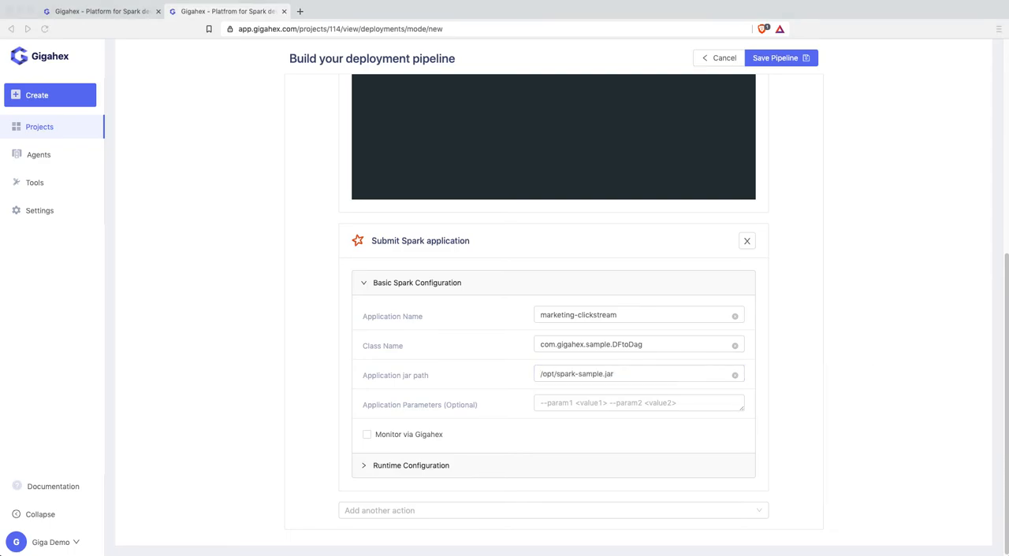
pyautogui.press('super+Tab')
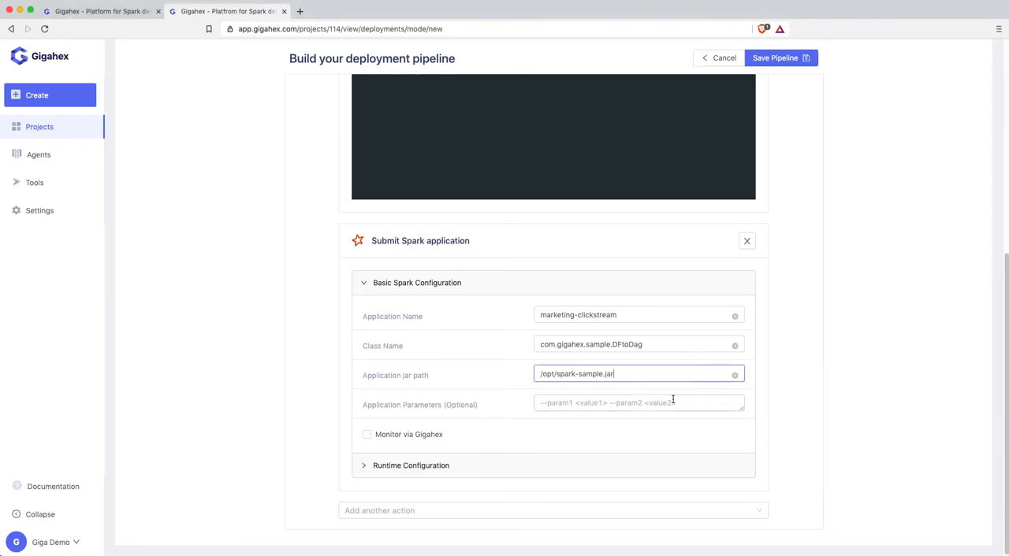
pyautogui.click(669, 403)
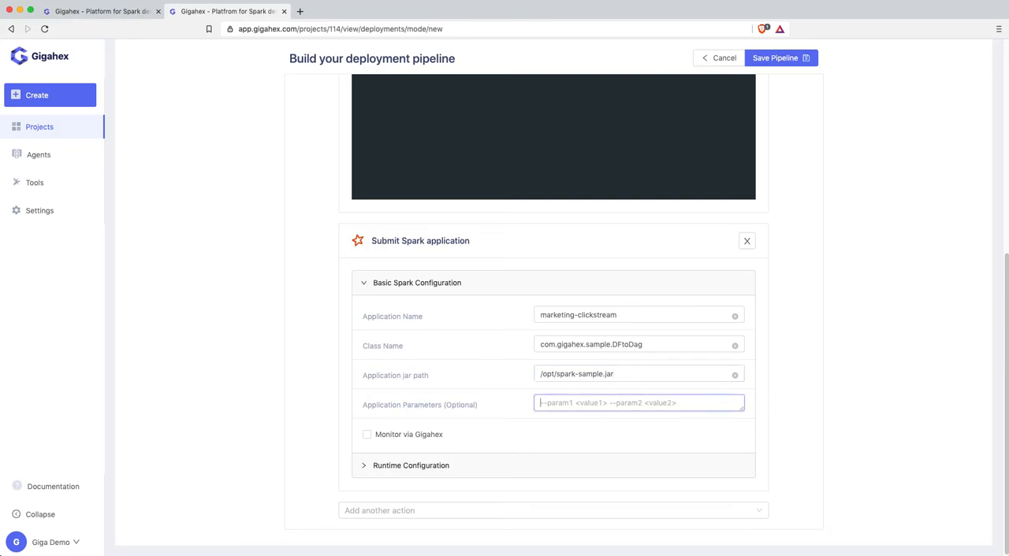
pyautogui.write('--input /data/people.csv /data/cities.csv --output /data/output')
pyautogui.scroll(-1, 672, 403)
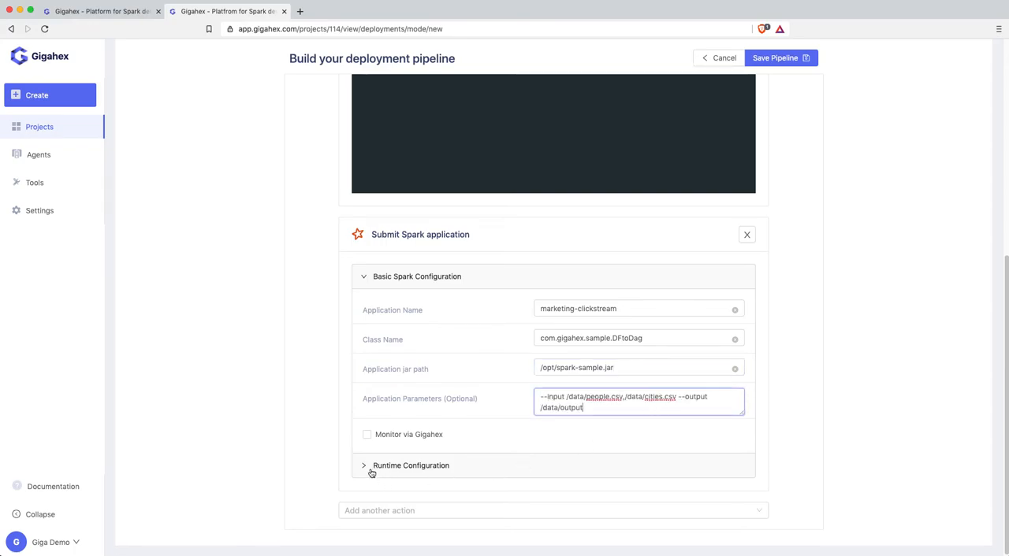
pyautogui.click(367, 435)
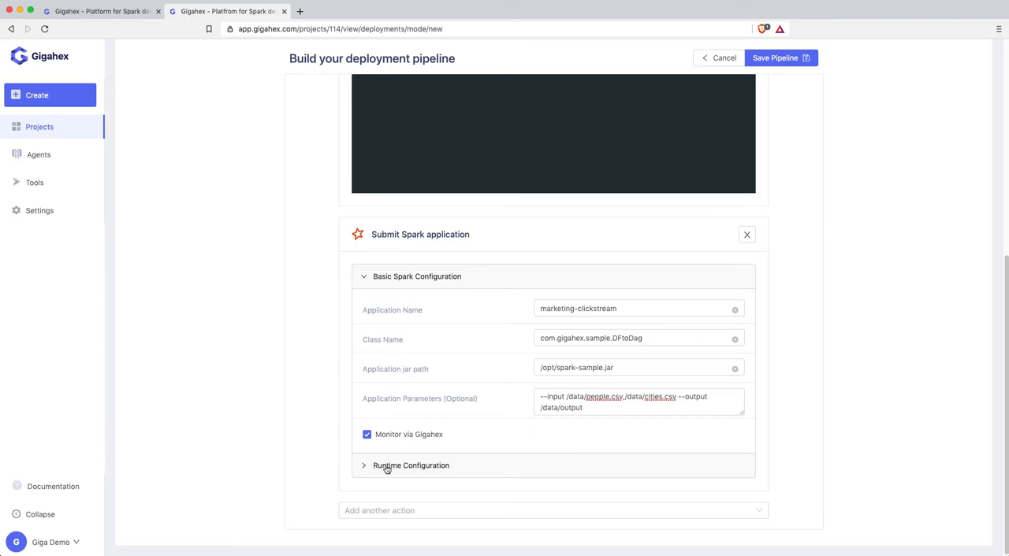
# - In the runtime configuration, set executor cores to 1 and reduce driver memory, executor memory and number of executors to their minimums
pyautogui.click(386, 466)
pyautogui.scroll(-3, 403, 472)
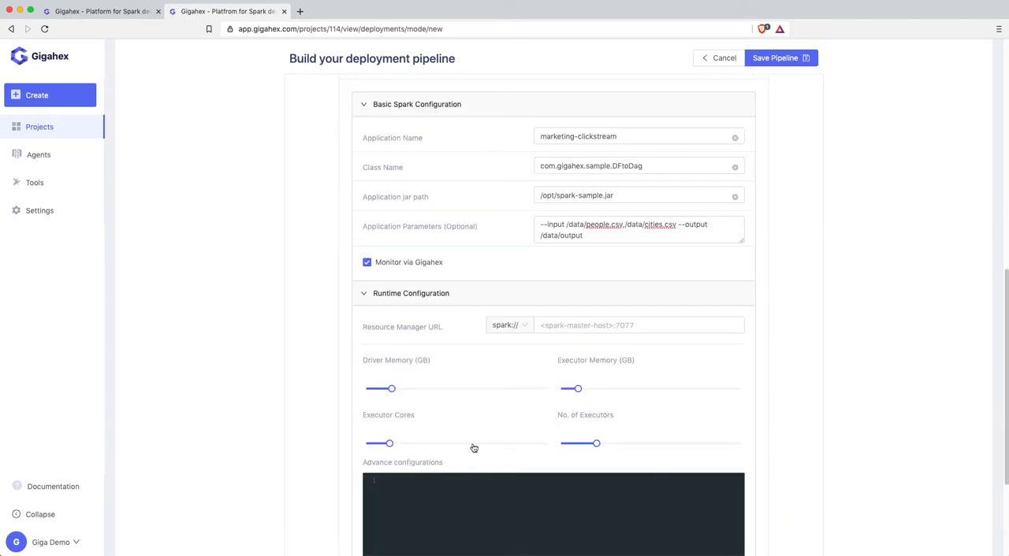
pyautogui.moveTo(394, 391); pyautogui.dragTo(362, 394)
pyautogui.moveTo(391, 444); pyautogui.dragTo(367, 445)
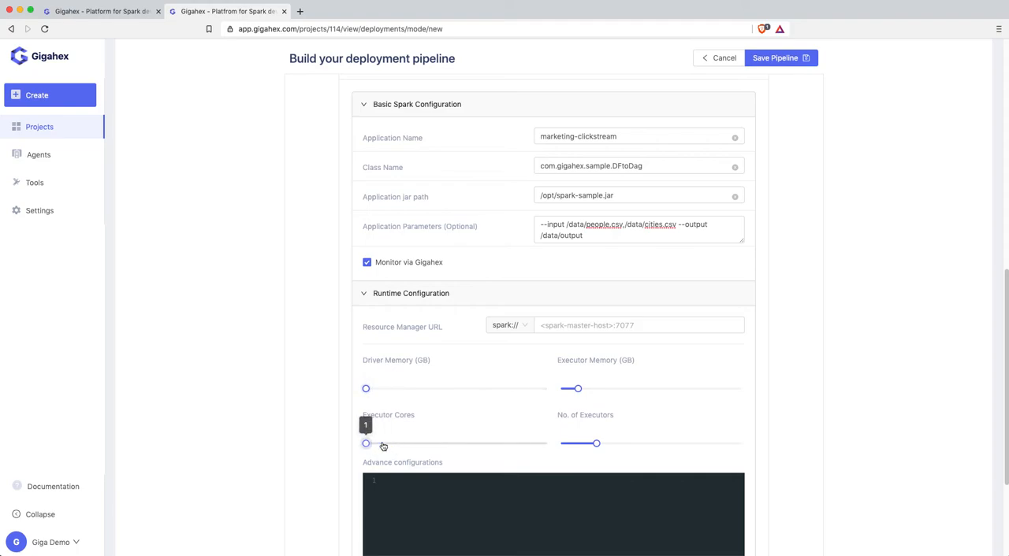
pyautogui.moveTo(594, 442); pyautogui.dragTo(560, 444)
pyautogui.moveTo(577, 390); pyautogui.dragTo(563, 393)
# - Set the resource manager URL to spark://172.17.0.4:7077 and save the pipeline
pyautogui.click(547, 325)
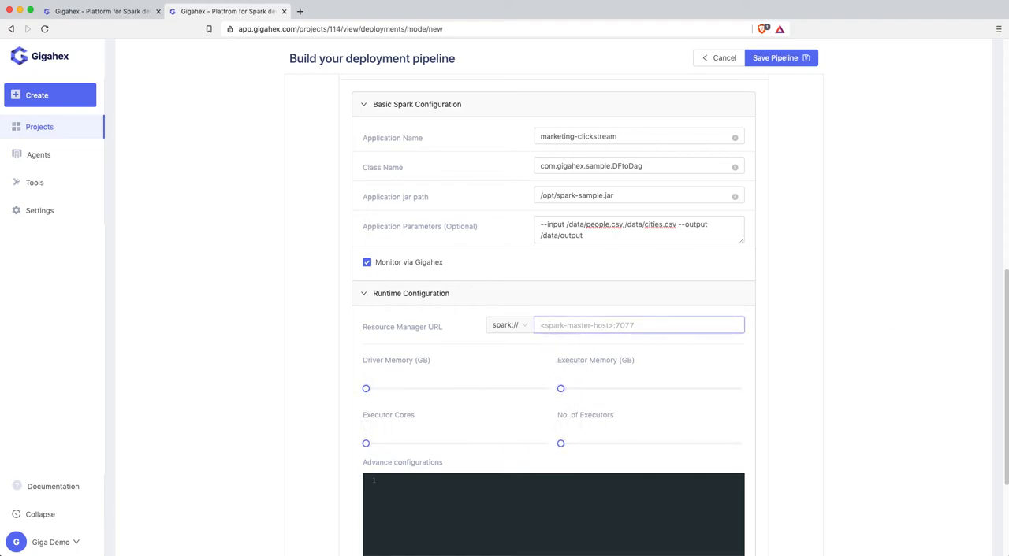
pyautogui.press('super+Tab')
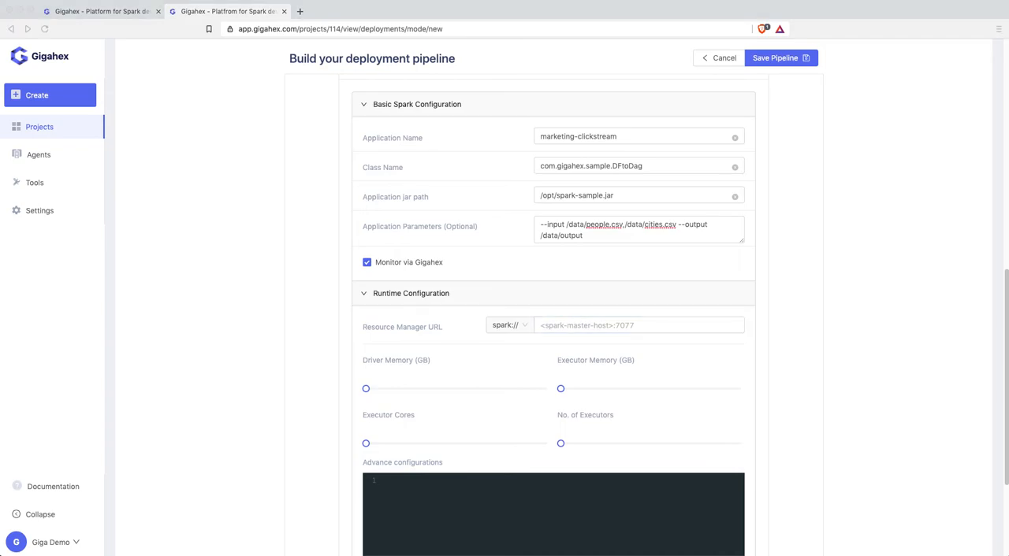
pyautogui.click(567, 326)
pyautogui.write('172.17.0.4:7077')
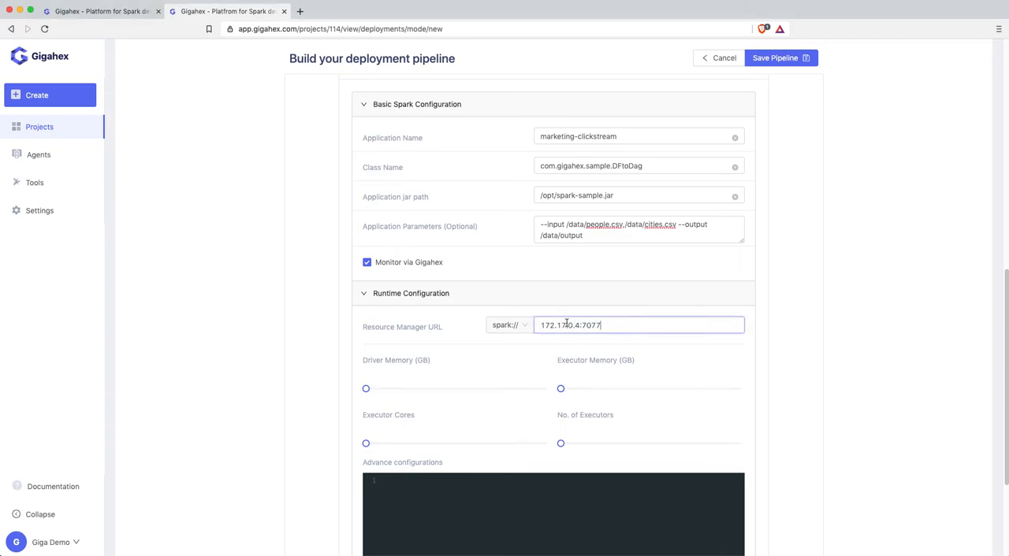
pyautogui.scroll(-3, 486, 451)
pyautogui.scroll(5, 486, 451)
pyautogui.click(785, 61)
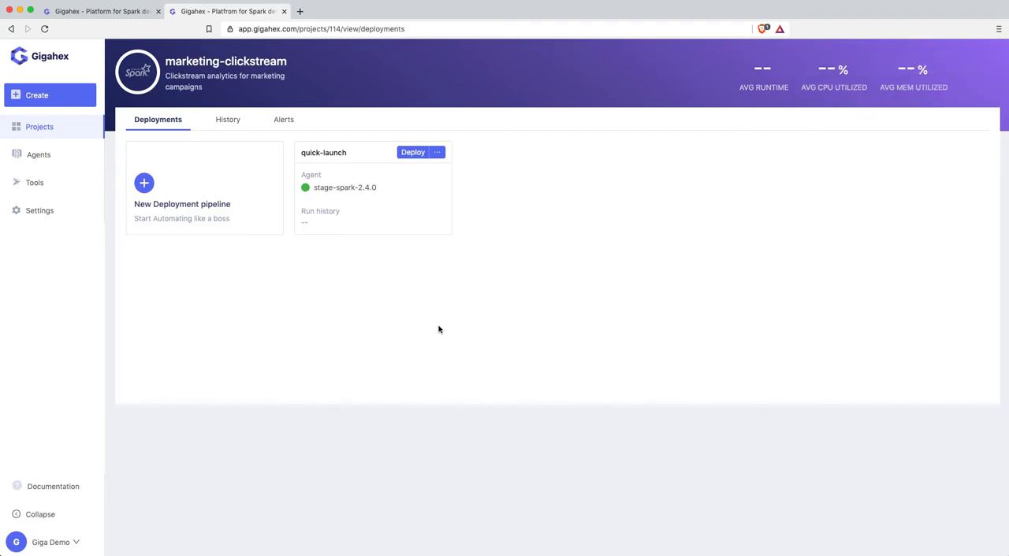
# - Deploy the quick-launch pipeline, follow its first run's log, and open the Spark application's monitoring dashboard
pyautogui.click(406, 154)
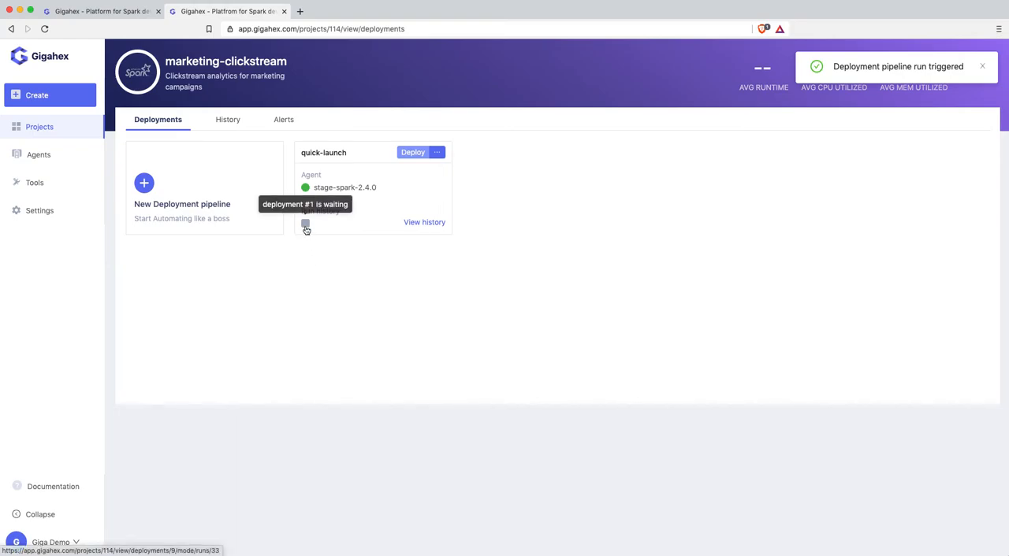
pyautogui.click(306, 228)
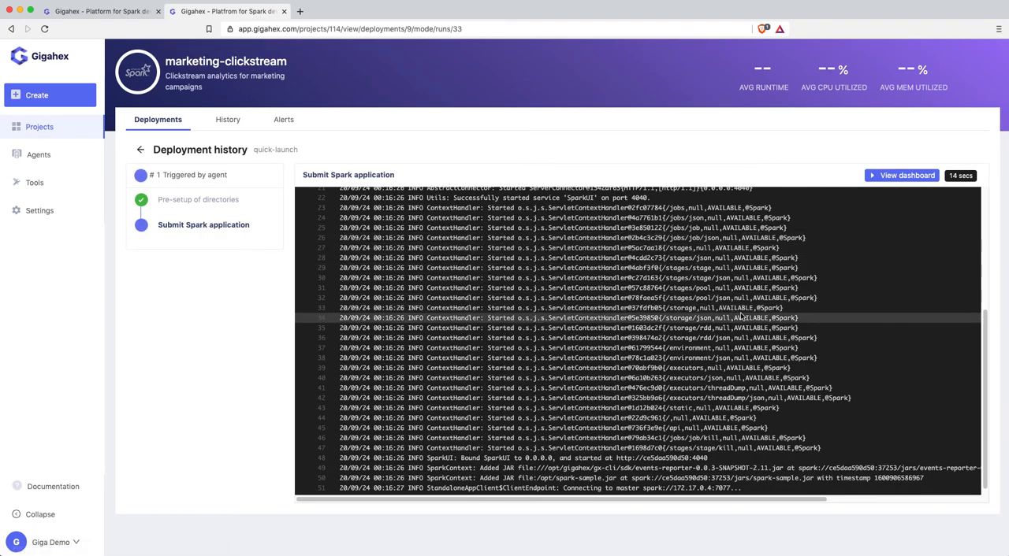
pyautogui.click(889, 176)
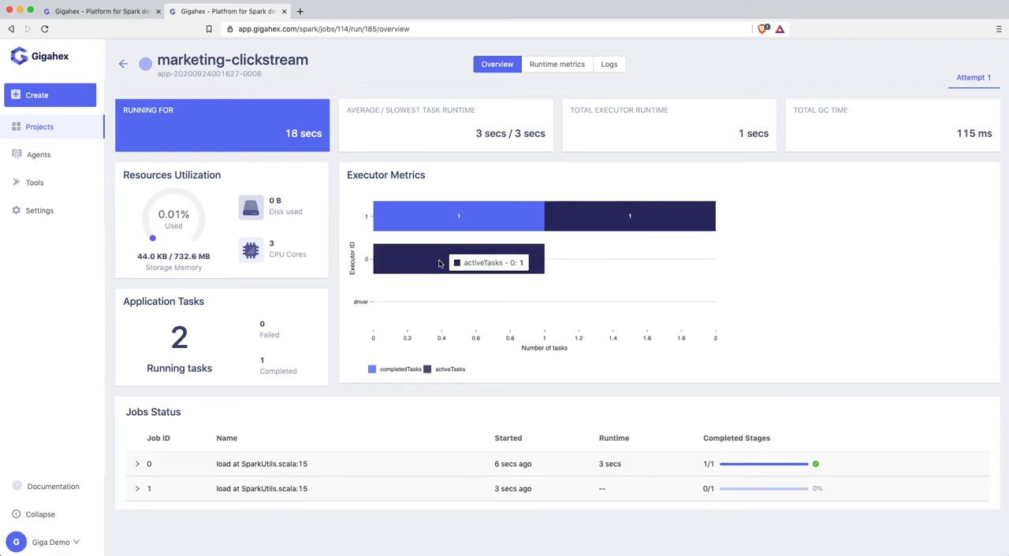
# - Expand jobs 0 and 2 in the Jobs Status list and examine their stage details and the remaining jobs
pyautogui.click(183, 464)
pyautogui.scroll(-1, 374, 486)
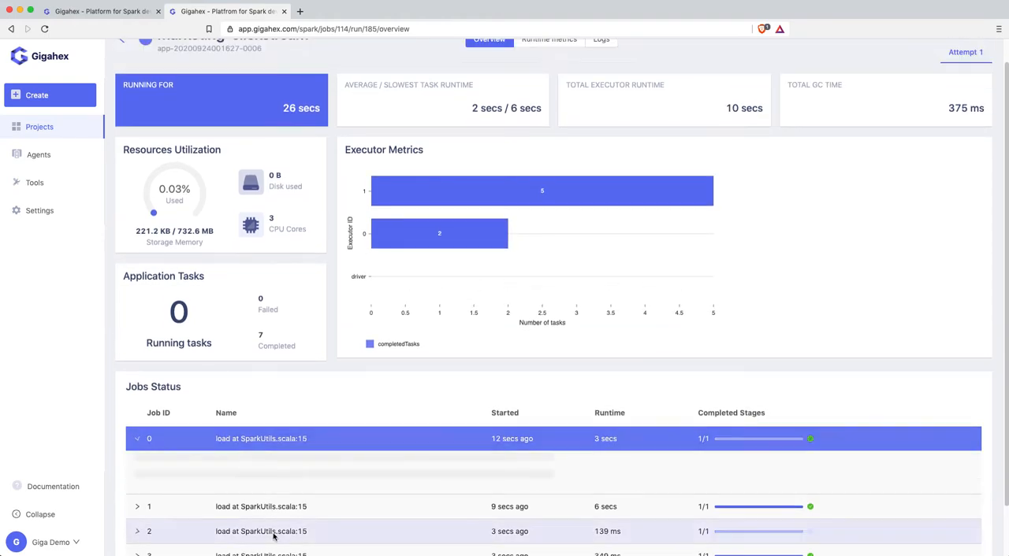
pyautogui.click(274, 533)
pyautogui.scroll(-2, 275, 535)
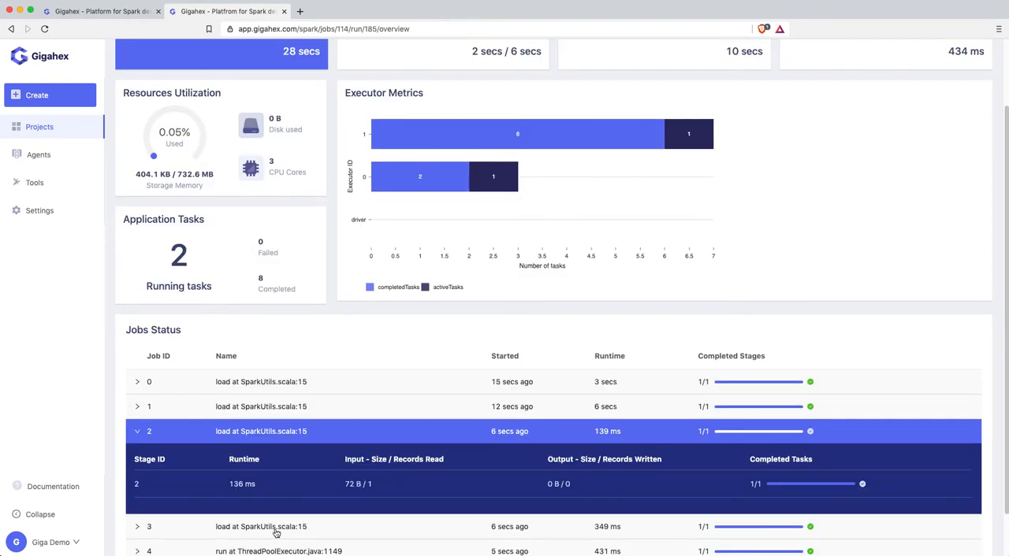
pyautogui.scroll(-2, 275, 535)
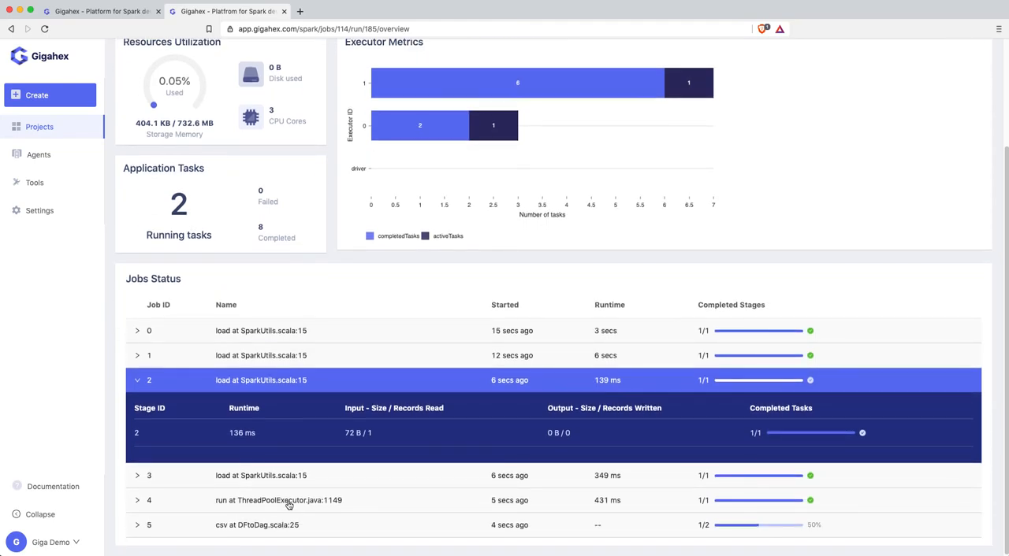
pyautogui.scroll(5, 349, 471)
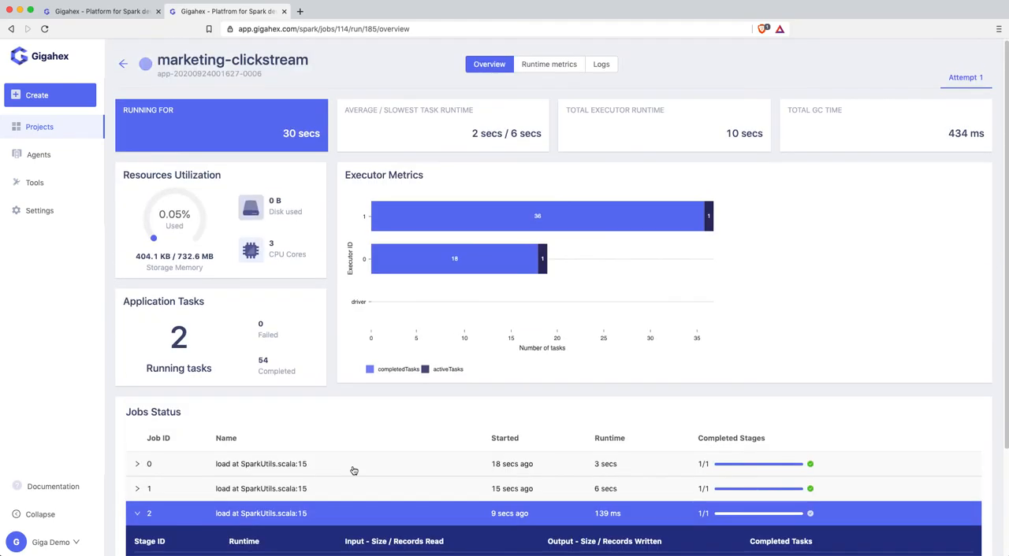
# - Review the application's runtime metrics, covering memory, CPU, heap, non-heap and GC time for executor 0
pyautogui.click(564, 68)
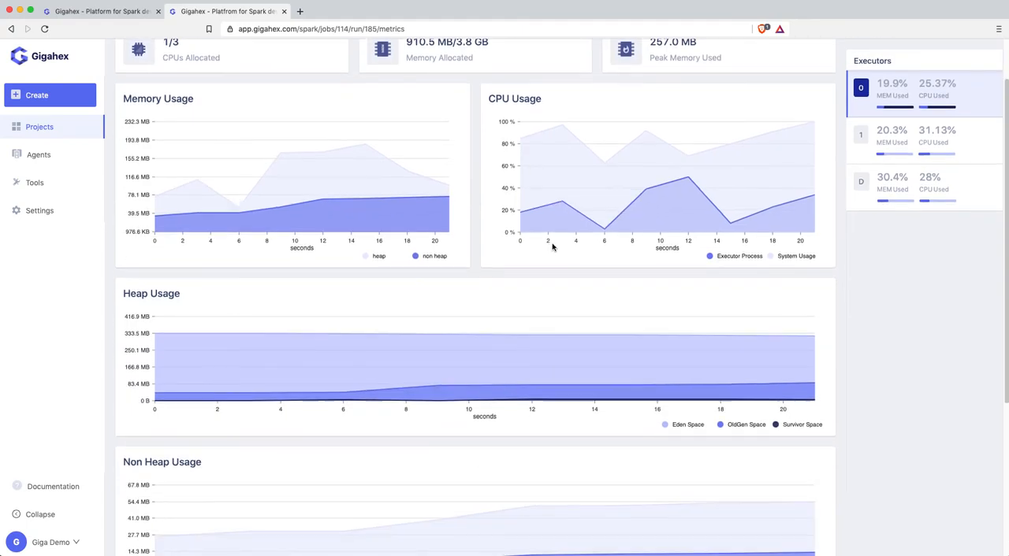
pyautogui.scroll(-5, 552, 247)
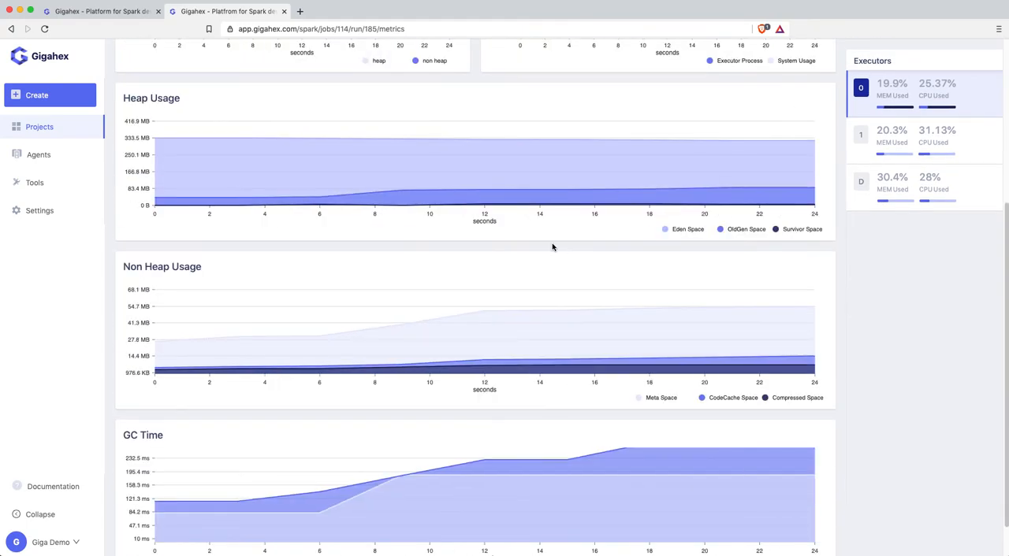
pyautogui.scroll(5, 552, 247)
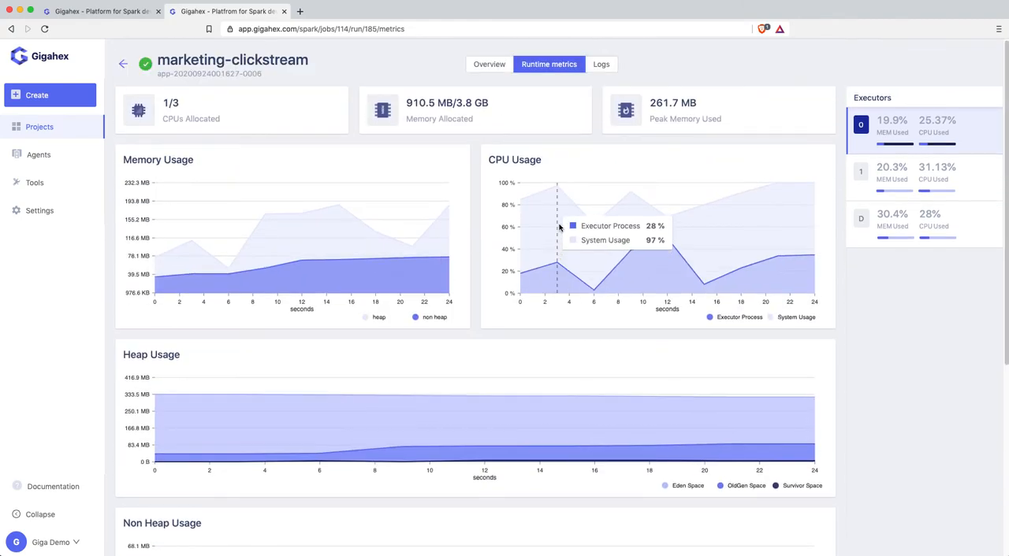
# - Filter the application's logs to the source classes org.apache.spark.ContextCleaner and org.apache.spark.SparkContext
pyautogui.click(601, 66)
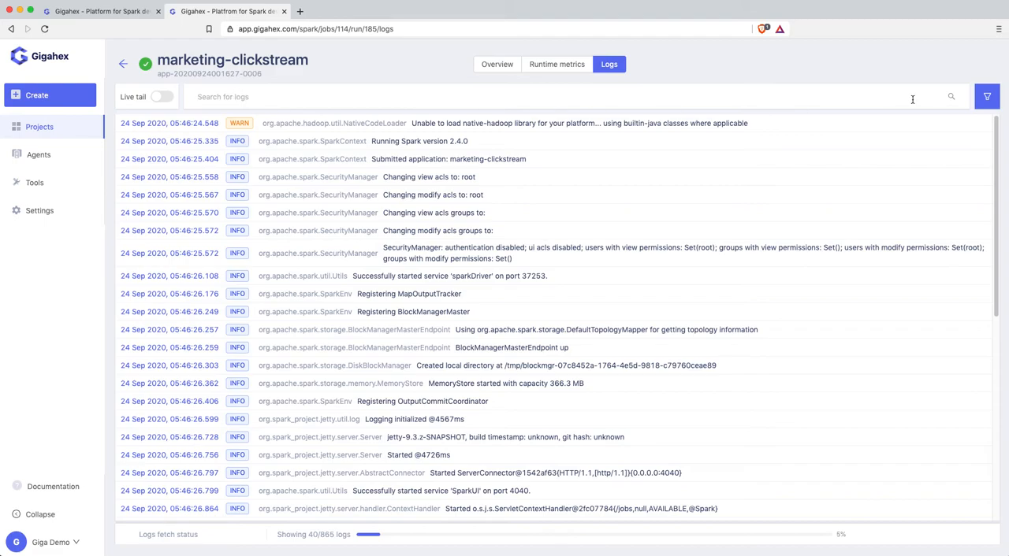
pyautogui.click(985, 97)
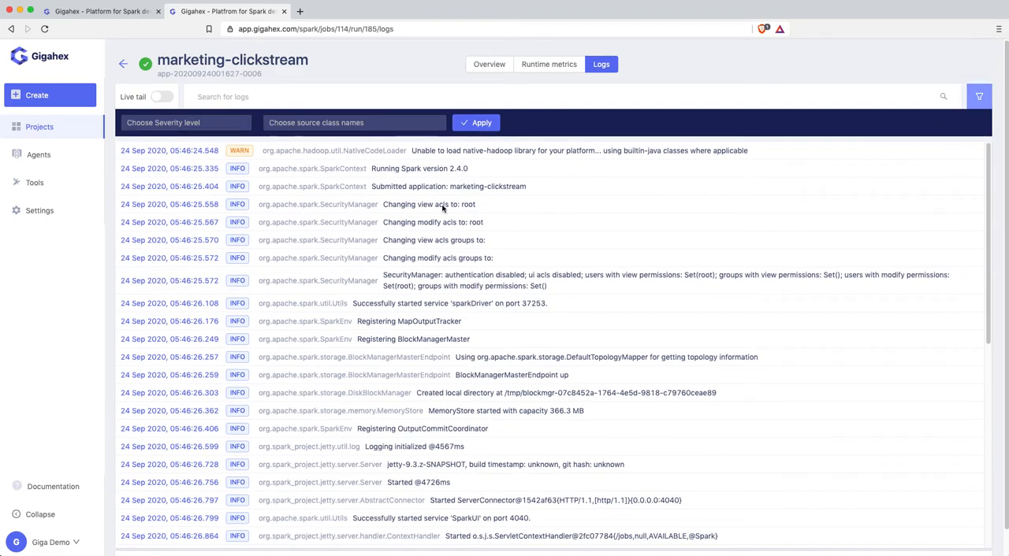
pyautogui.click(350, 124)
pyautogui.click(339, 160)
pyautogui.click(344, 245)
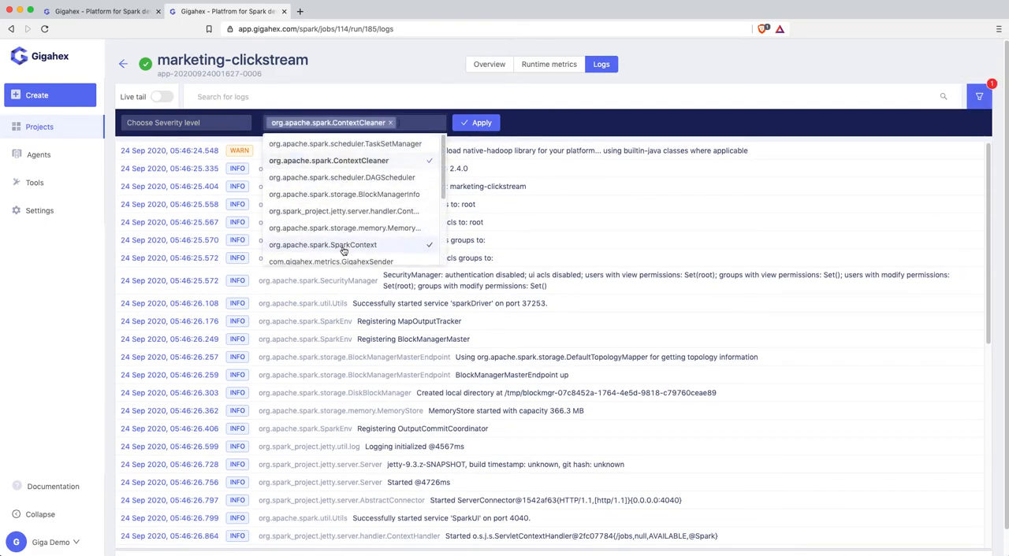
pyautogui.click(476, 123)
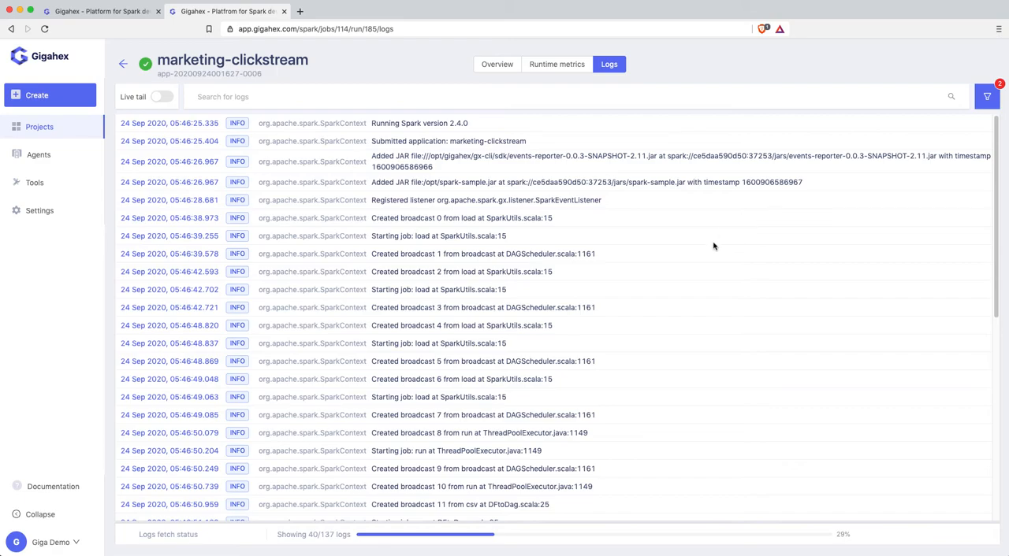
# - Add and save a project alert named On failure, sent via Email when the application's status equals failed
pyautogui.click(212, 59)
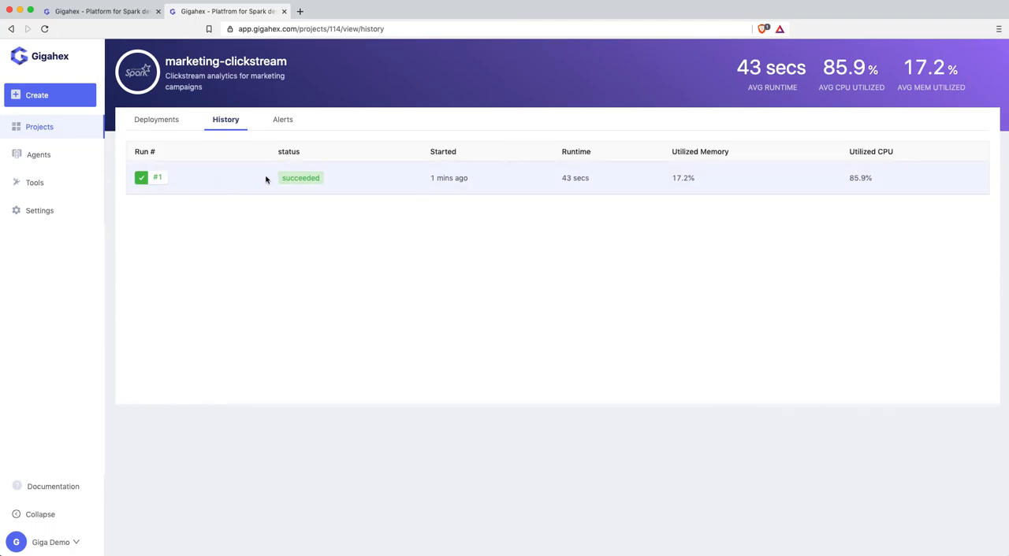
pyautogui.click(284, 121)
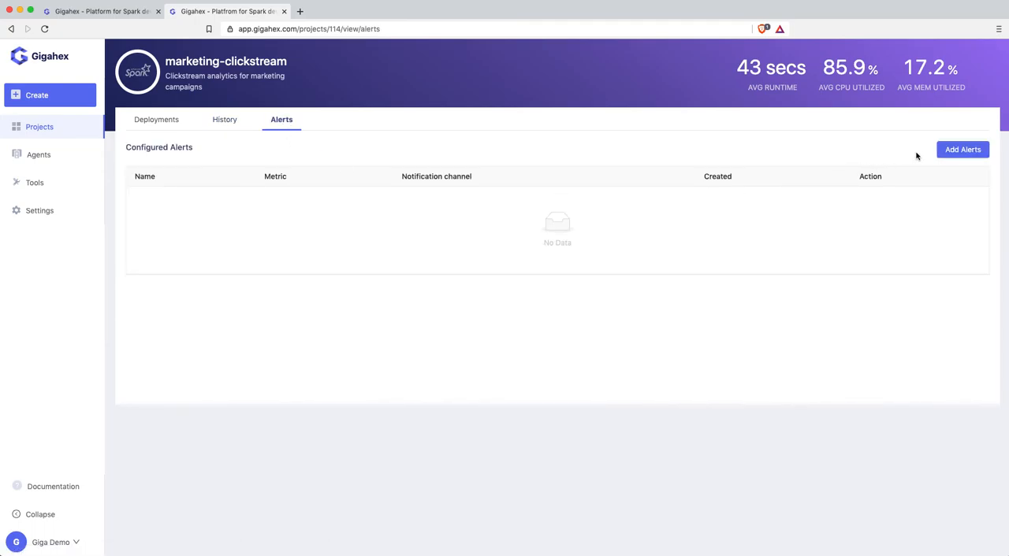
pyautogui.click(947, 157)
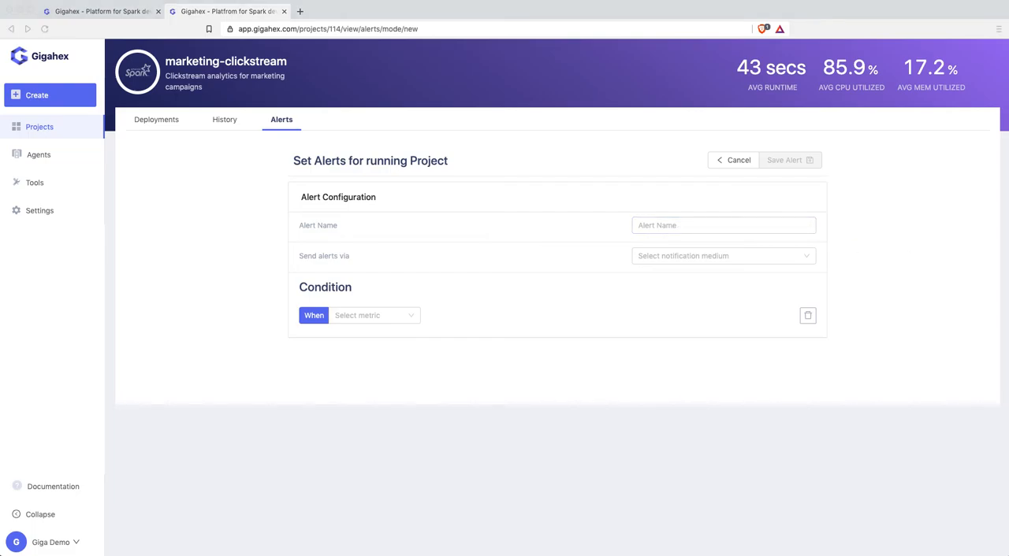
pyautogui.click(693, 224)
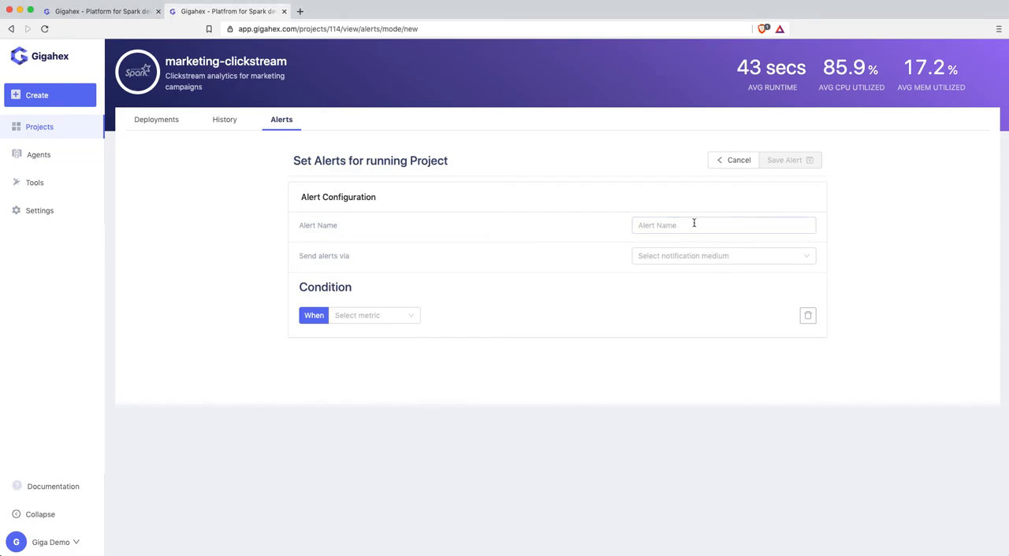
pyautogui.write('On failure')
pyautogui.click(684, 253)
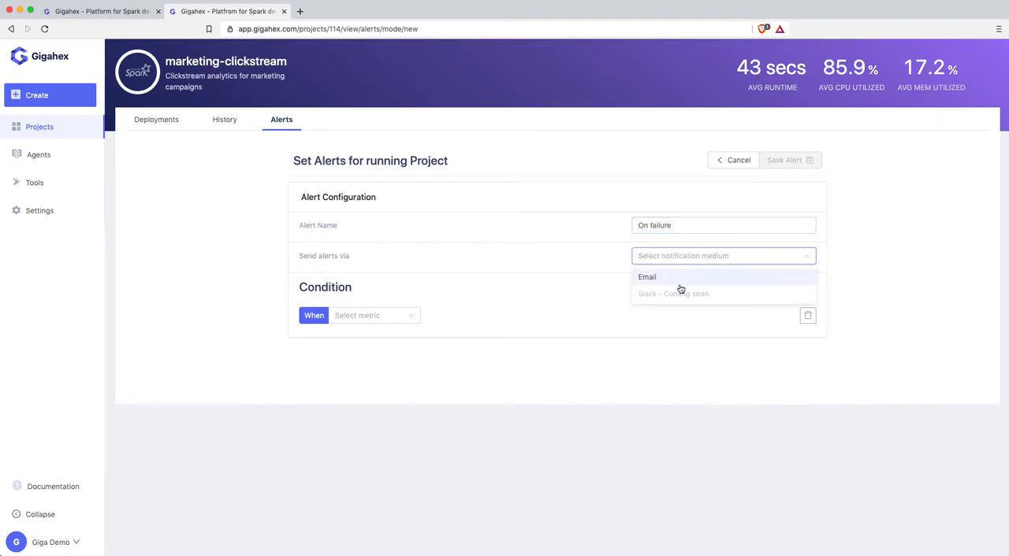
pyautogui.click(678, 284)
pyautogui.click(394, 315)
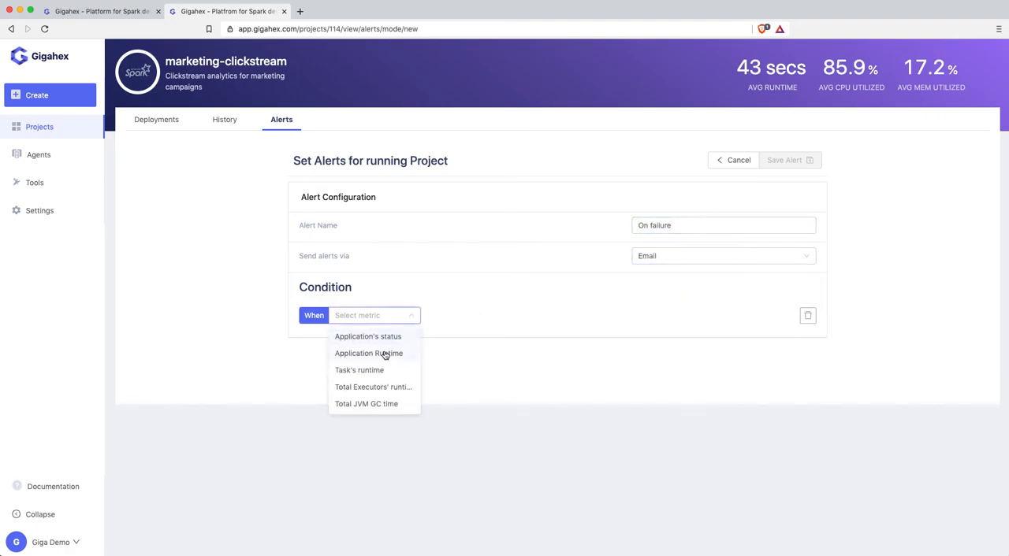
pyautogui.click(386, 343)
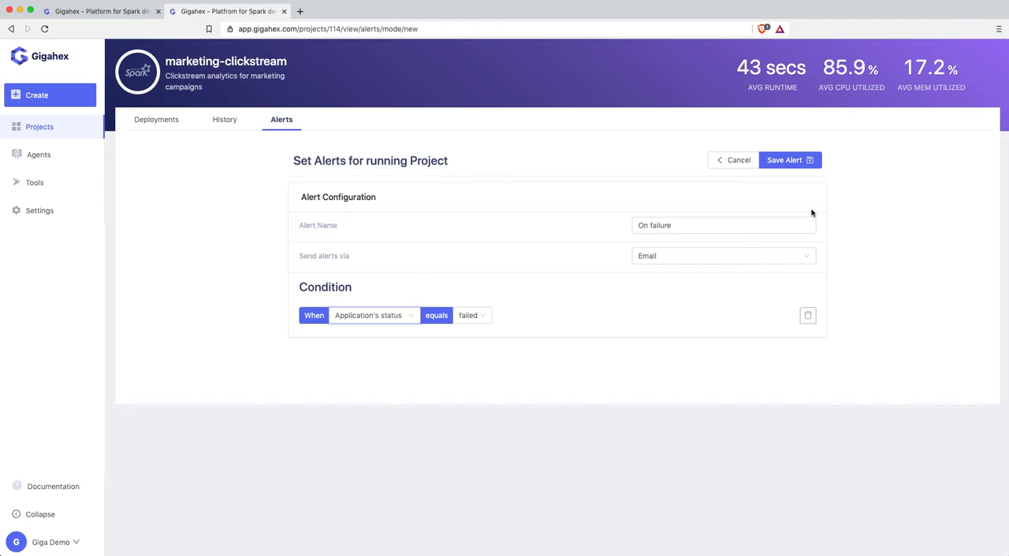
pyautogui.click(792, 162)
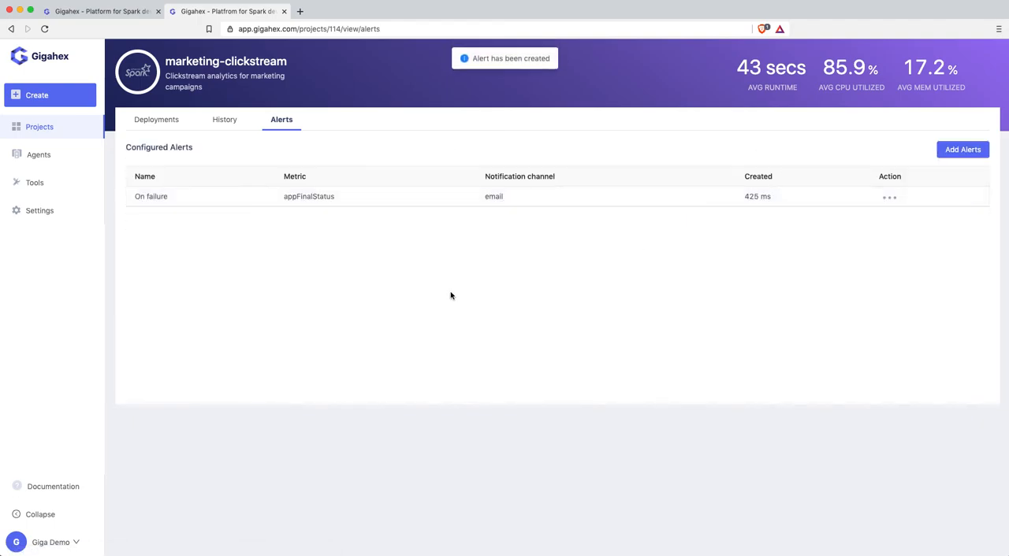
# - Edit the quick-launch pipeline's Pre-setup of directories command to rm -rf /data/output2 and save the pipeline
pyautogui.click(144, 120)
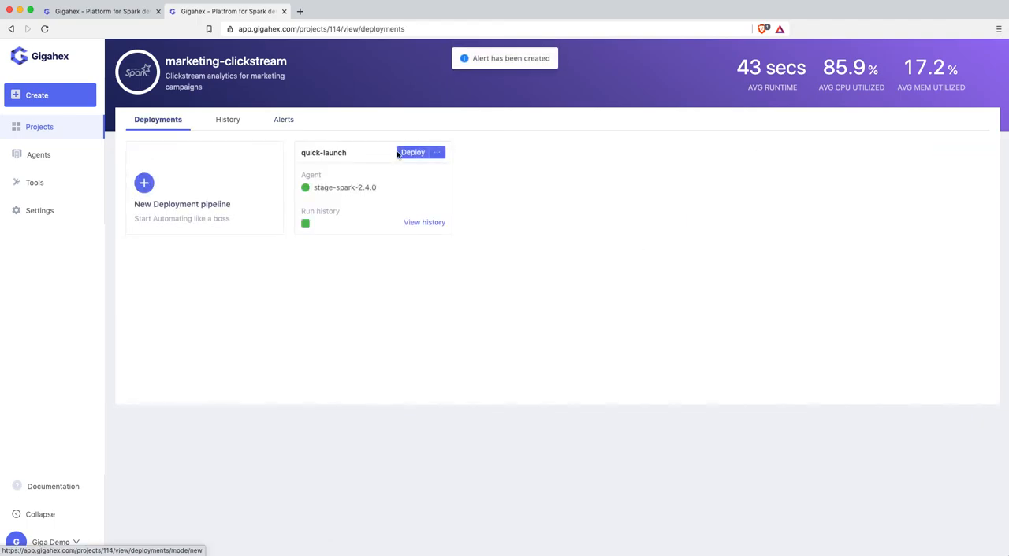
pyautogui.click(437, 152)
pyautogui.click(426, 172)
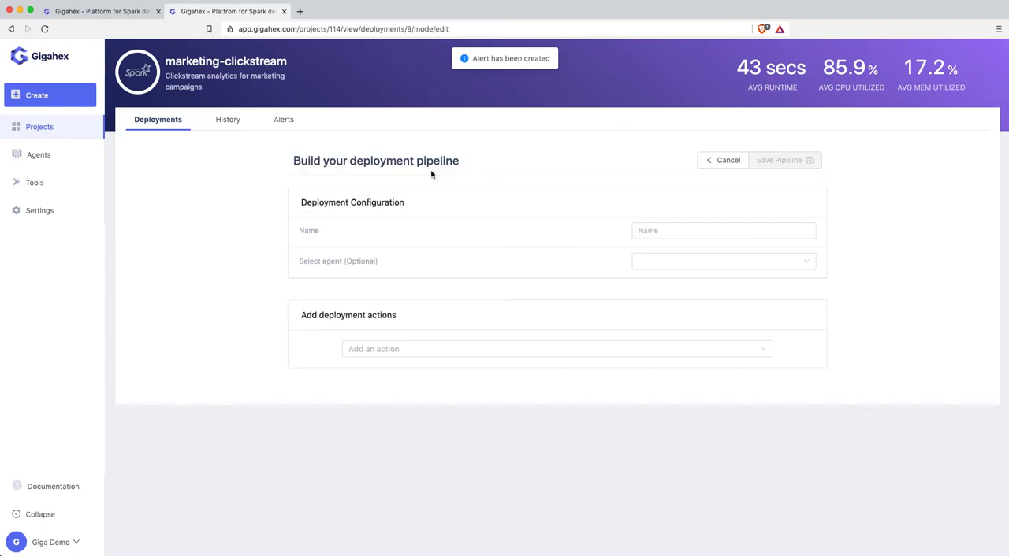
pyautogui.scroll(-1, 520, 438)
pyautogui.click(466, 397)
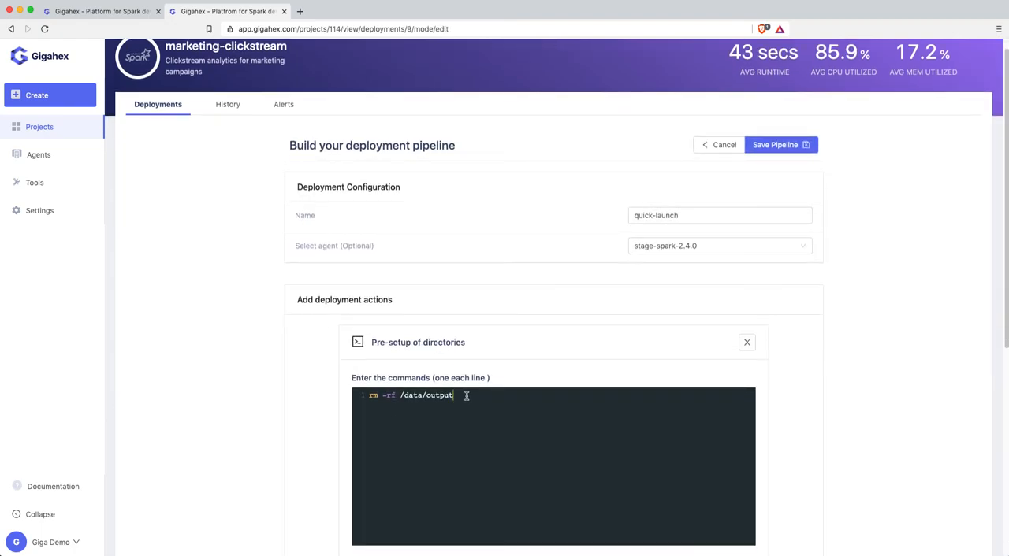
pyautogui.scroll(-3, 469, 400)
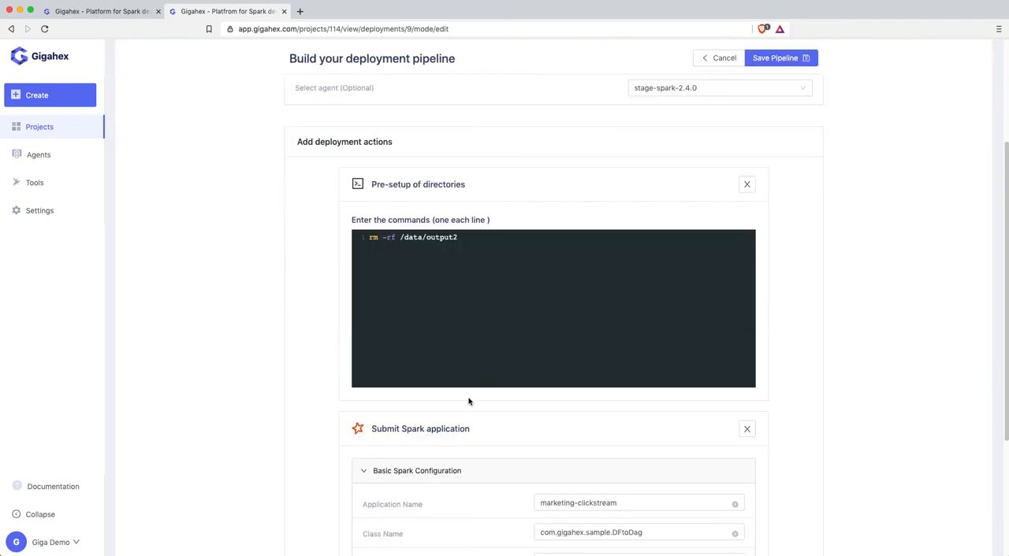
pyautogui.click(790, 61)
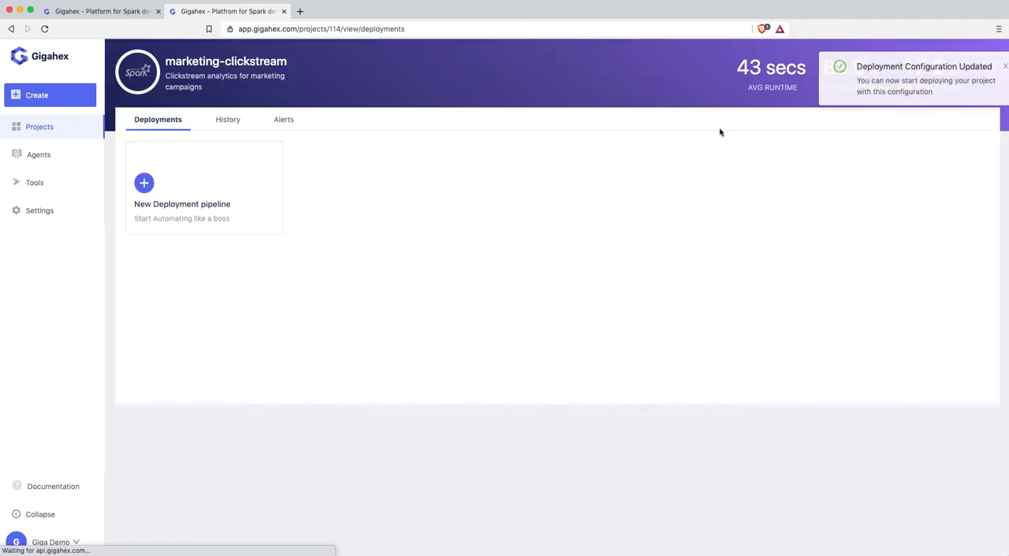
# - Deploy the quick-launch pipeline again and follow the Submit Spark application log of run #2
pyautogui.click(413, 153)
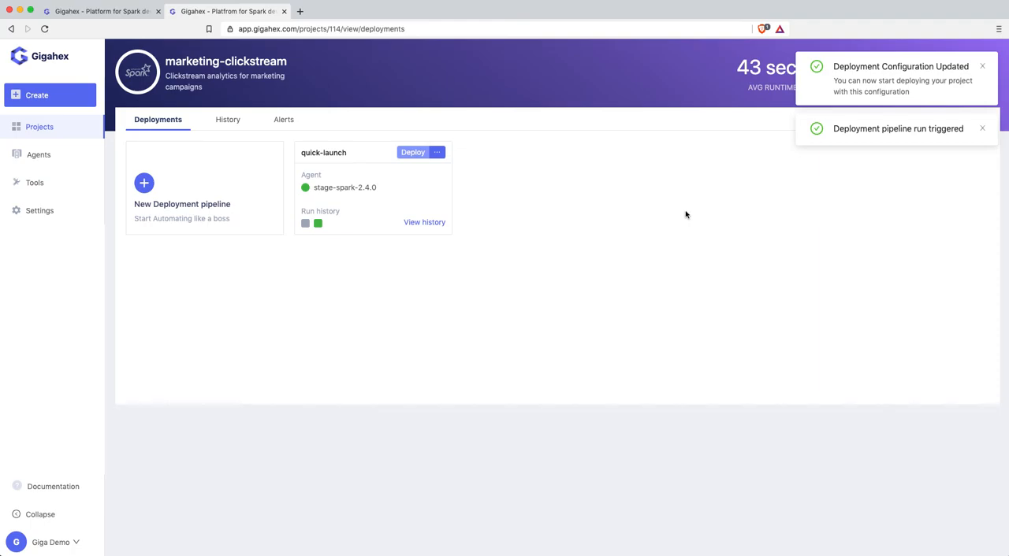
pyautogui.click(306, 224)
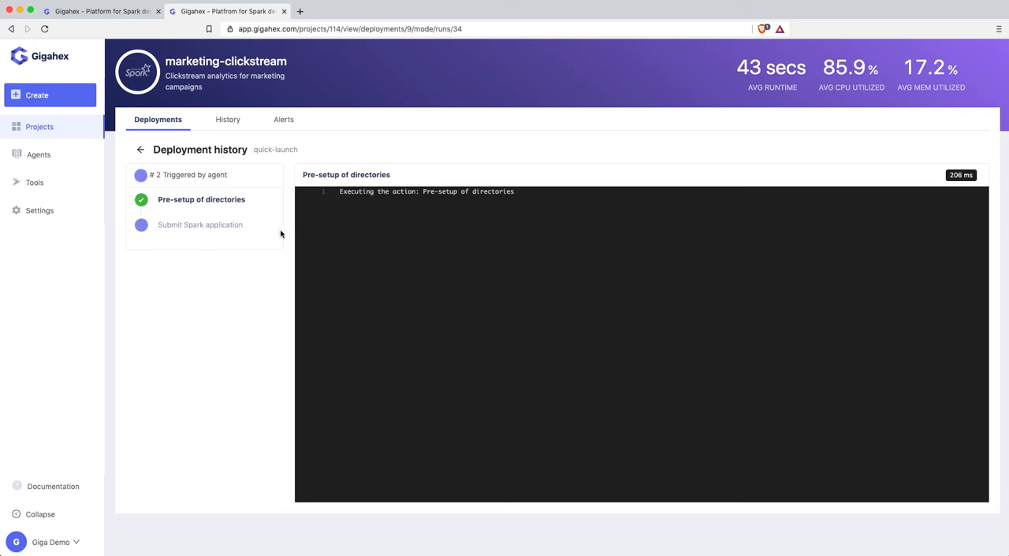
pyautogui.click(212, 228)
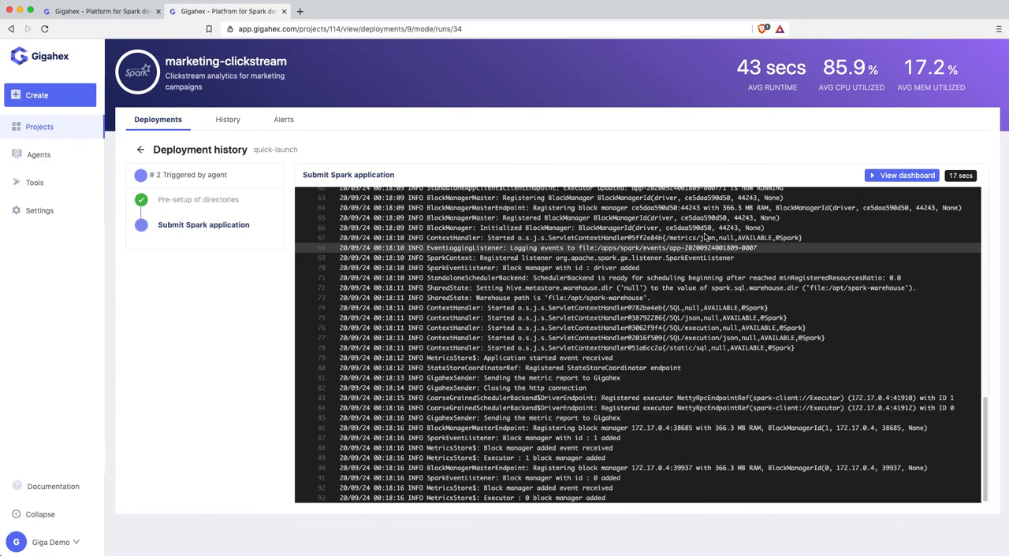
# - Open run #2's monitoring dashboard and examine the discovered issue's stack trace and quick-fix suggestion
pyautogui.click(887, 178)
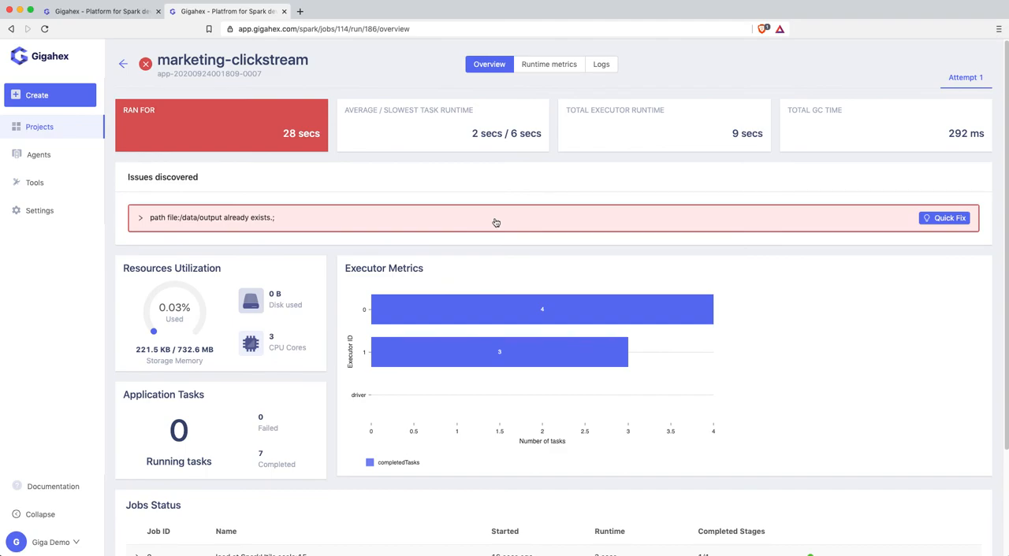
pyautogui.click(496, 223)
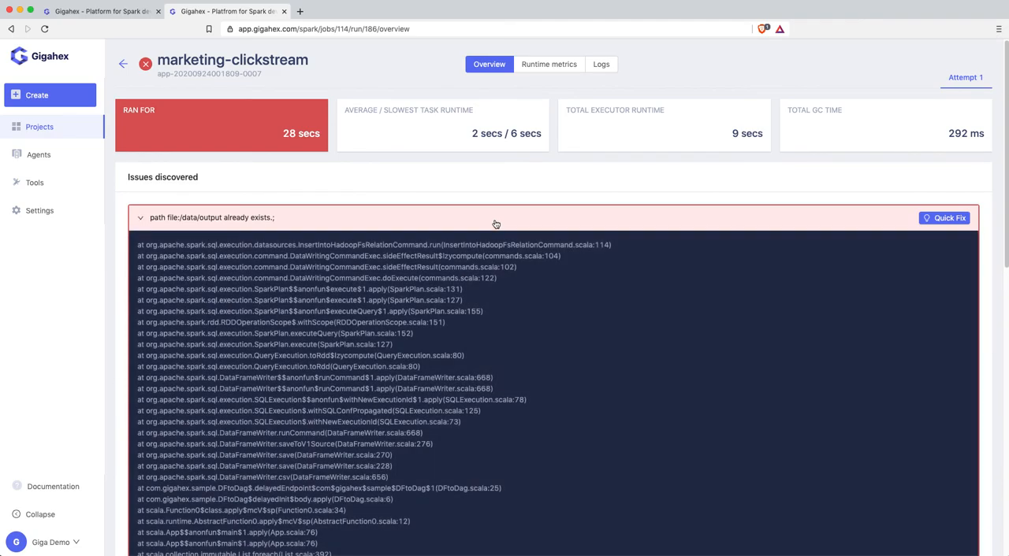
pyautogui.click(952, 219)
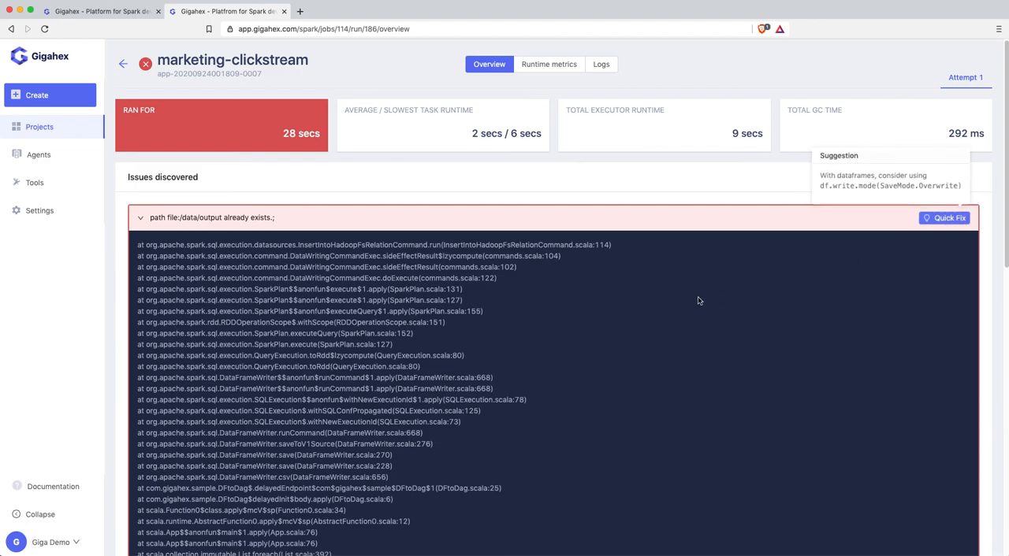
# - Switch to Gmail in a new browser tab, read the Gigahex alert for marketing-clickstream, and follow its Track Application link
pyautogui.press('super+t')
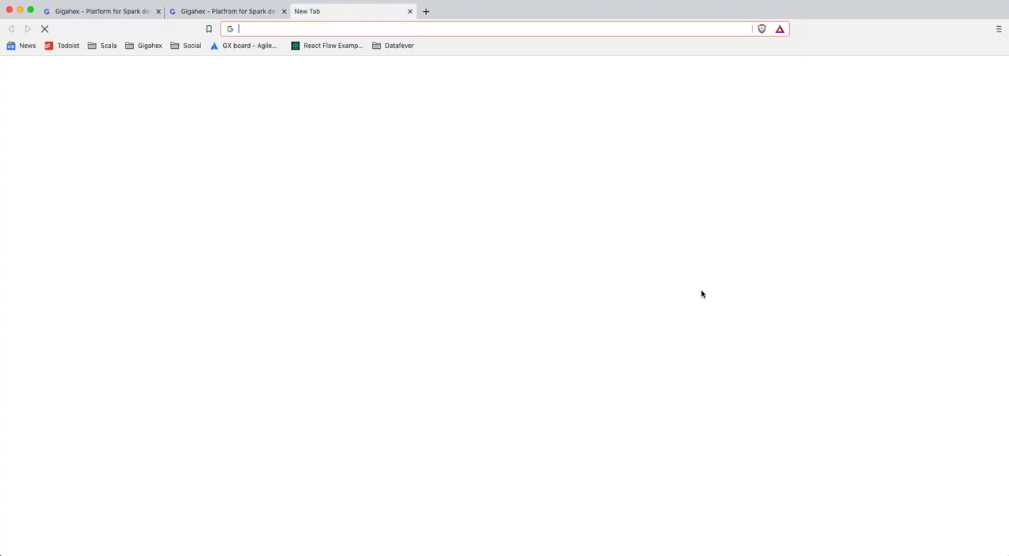
pyautogui.write('gm')
pyautogui.press('Return')
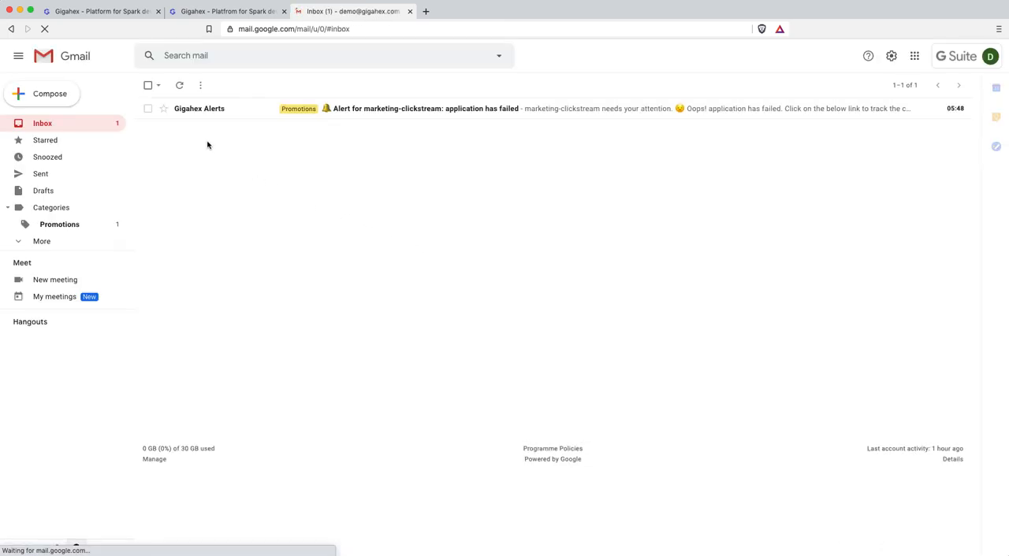
pyautogui.click(371, 116)
pyautogui.scroll(-1, 334, 337)
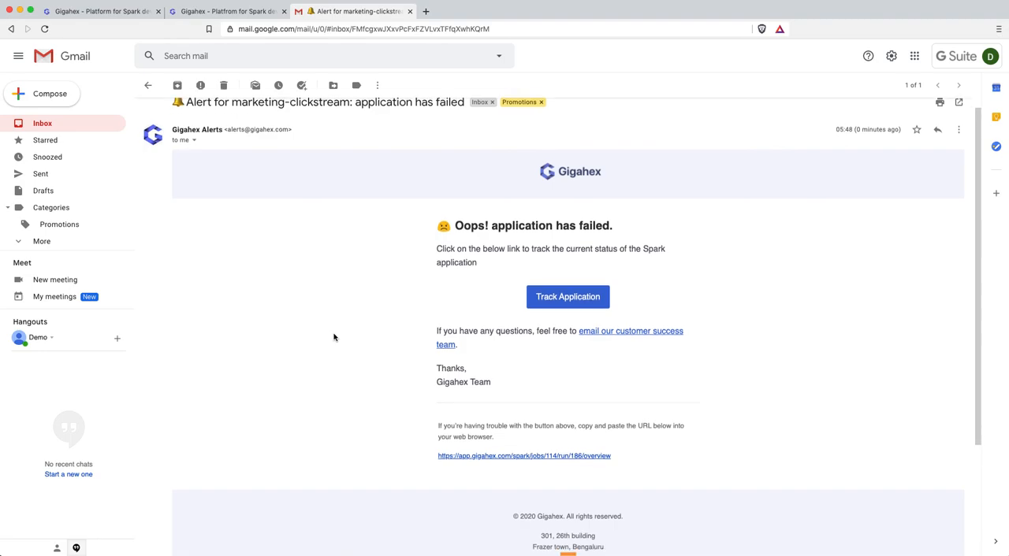
pyautogui.click(567, 293)
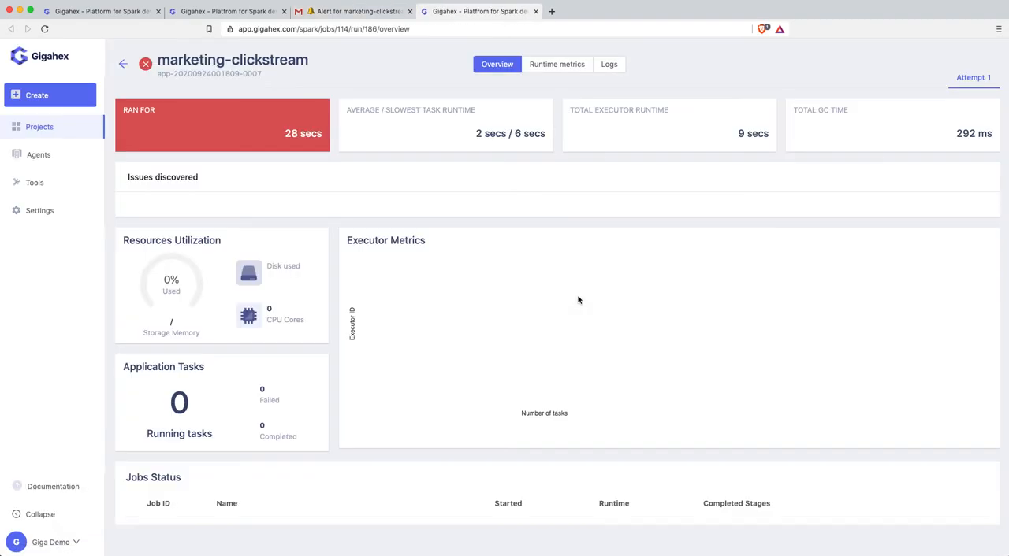